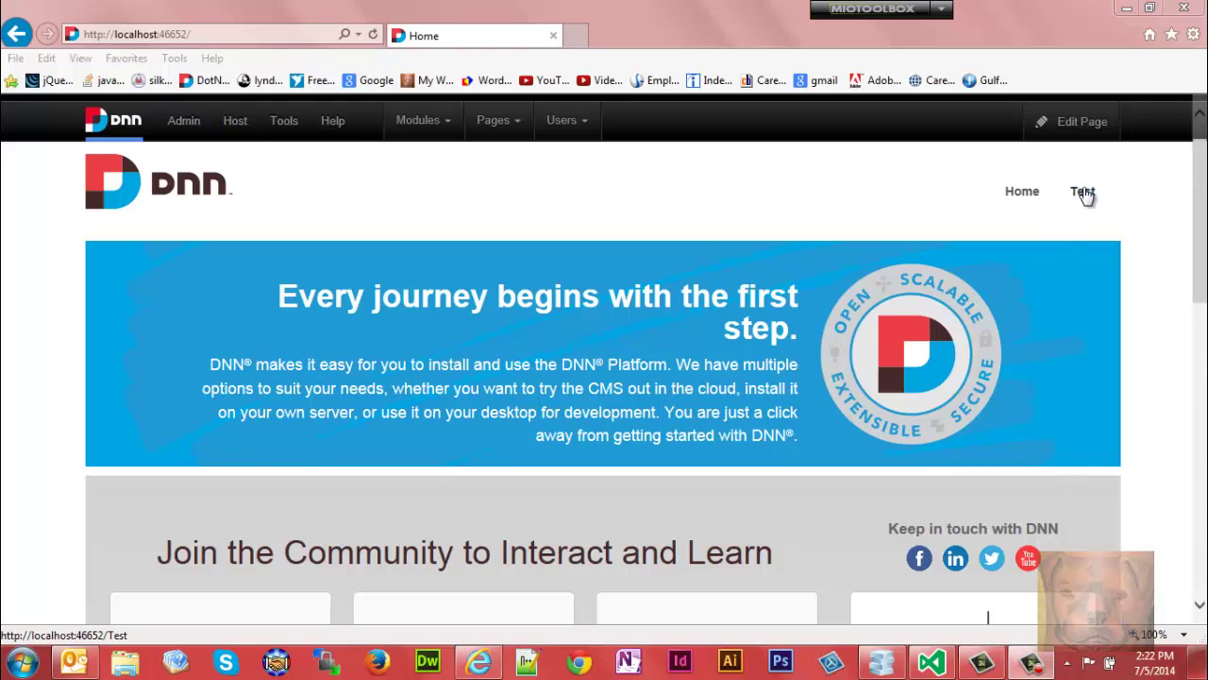
Switch to Visual Studio showing the NewDNNSkin default.ascx skin file.
{"action": "left_click", "coordinate": [928, 665]}
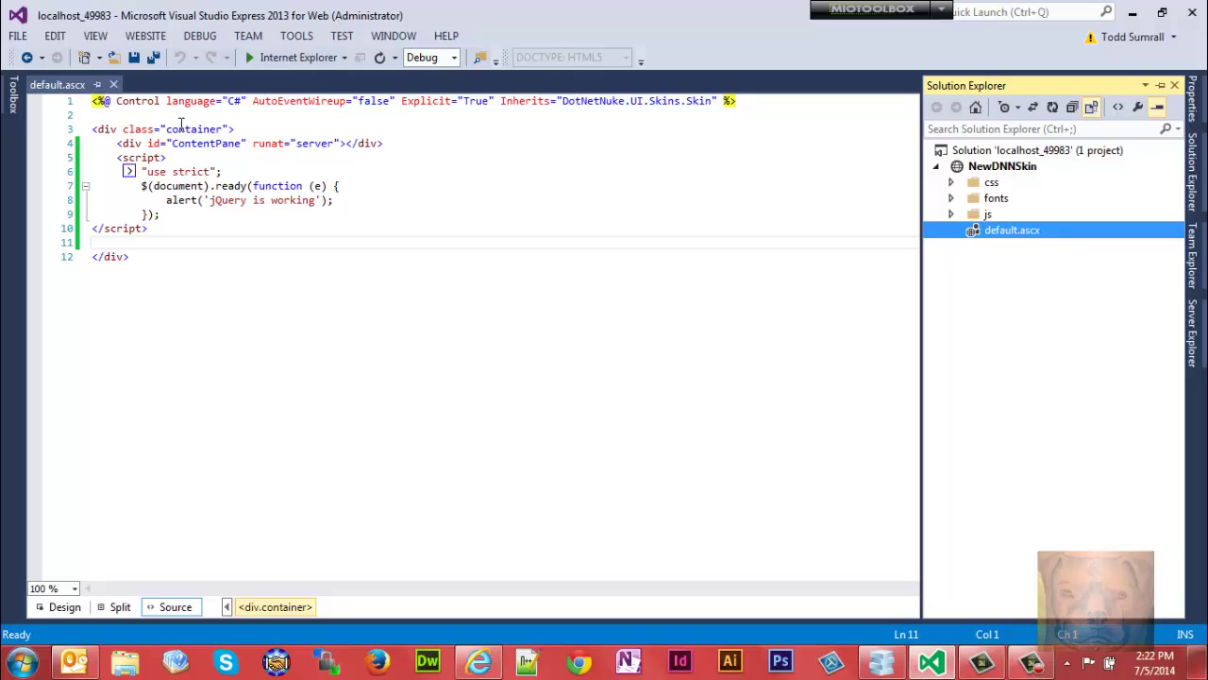
Delete the jQuery alert script block and add a blank line below the ContentPane div.
{"action": "left_click_drag", "start_coordinate": [120, 157], "coordinate": [171, 233]}
{"action": "key", "text": "ctrl+c"}
{"action": "key", "text": "Delete"}
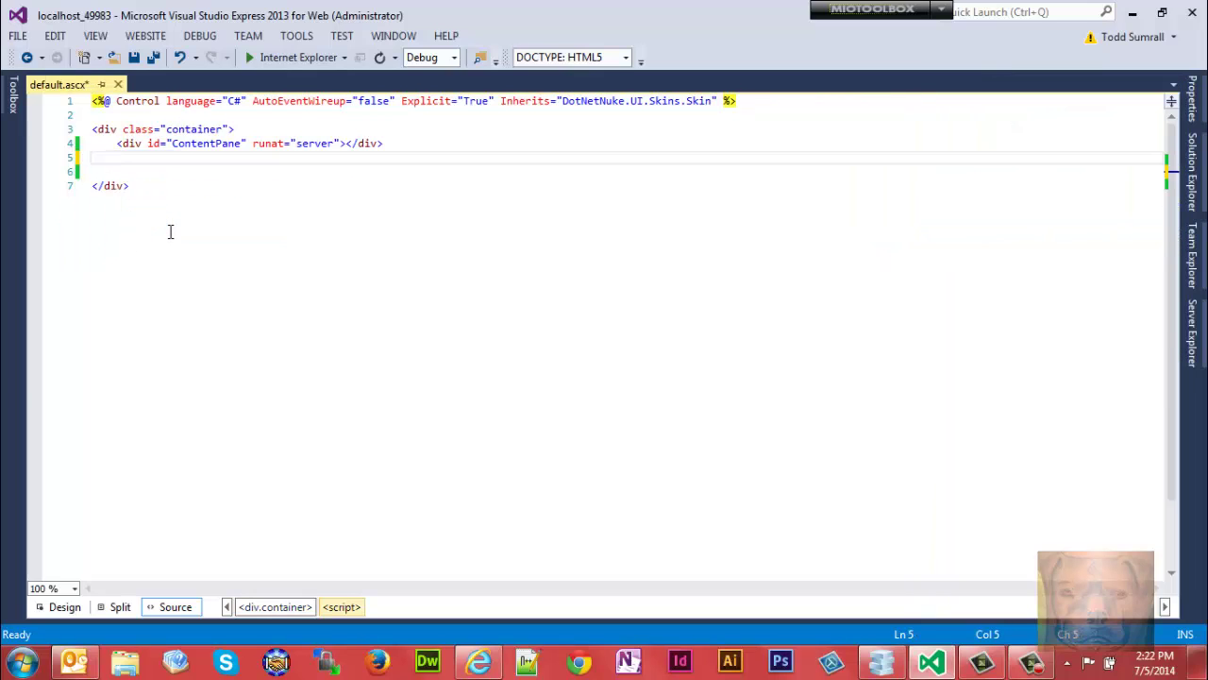
{"action": "left_click", "coordinate": [189, 143]}
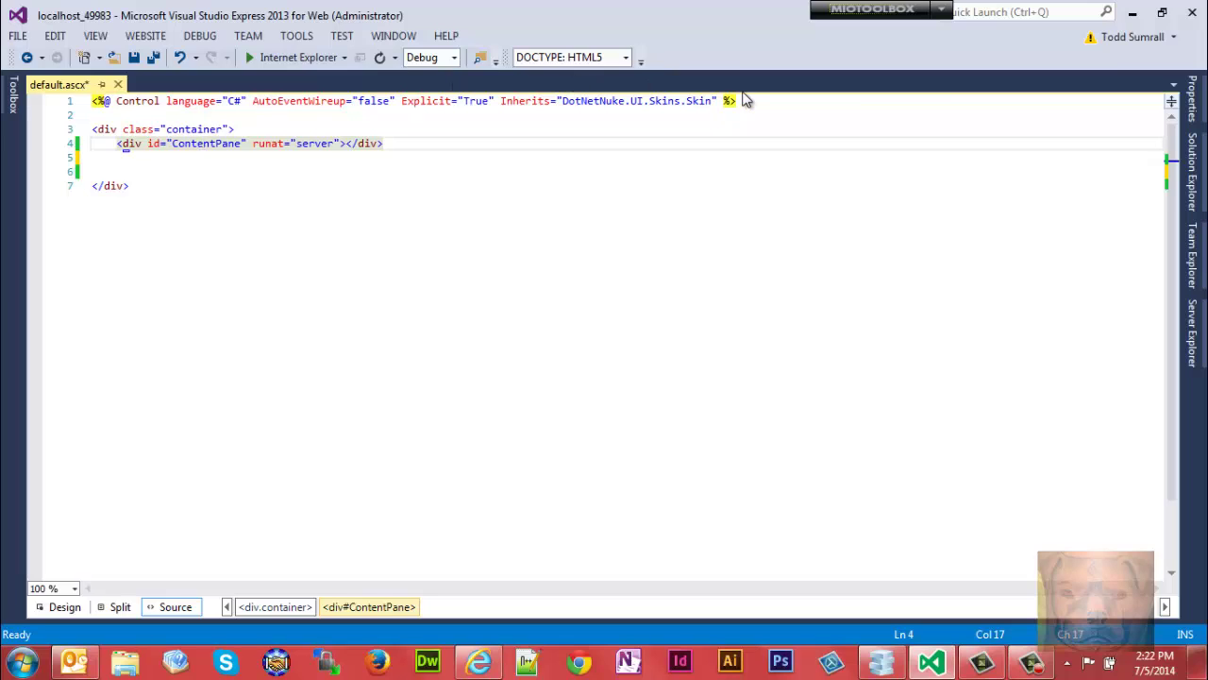
{"action": "left_click", "coordinate": [135, 167]}
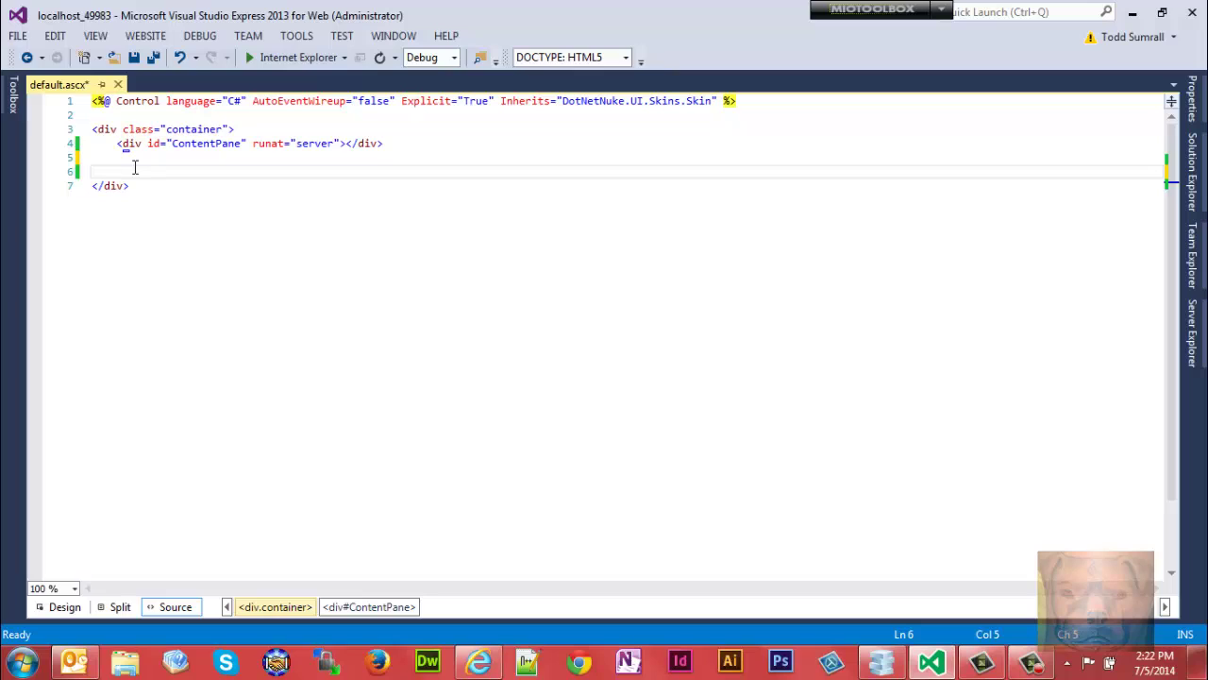
{"action": "key", "text": "Return"}
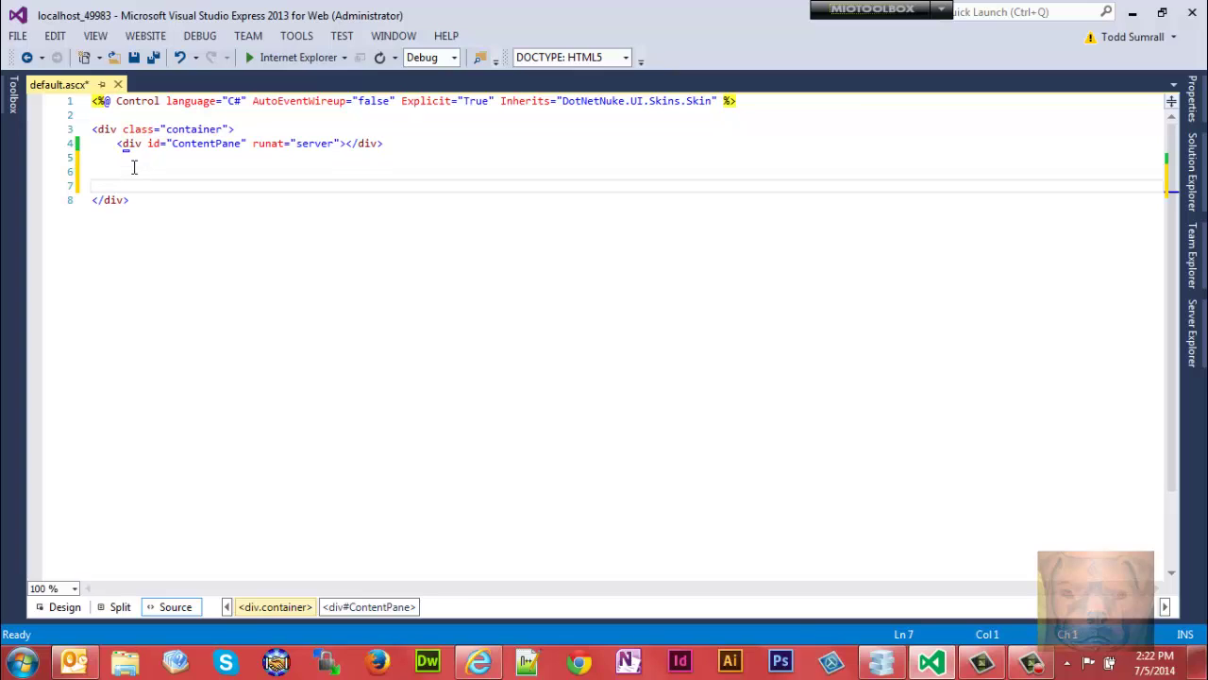
Copy the saved jQuery script snippet from OneNote.
{"action": "left_click", "coordinate": [627, 661]}
{"action": "left_click", "coordinate": [655, 278]}
{"action": "left_click_drag", "start_coordinate": [655, 278], "coordinate": [601, 196]}
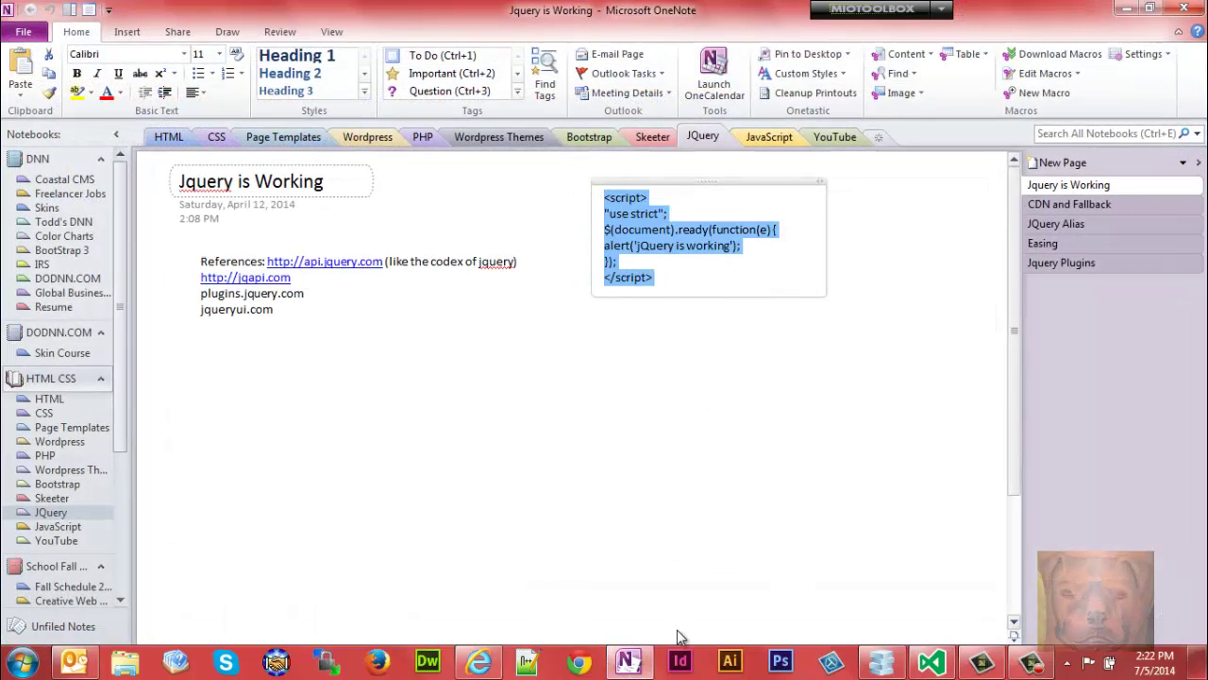
{"action": "key", "text": "alt+Tab"}
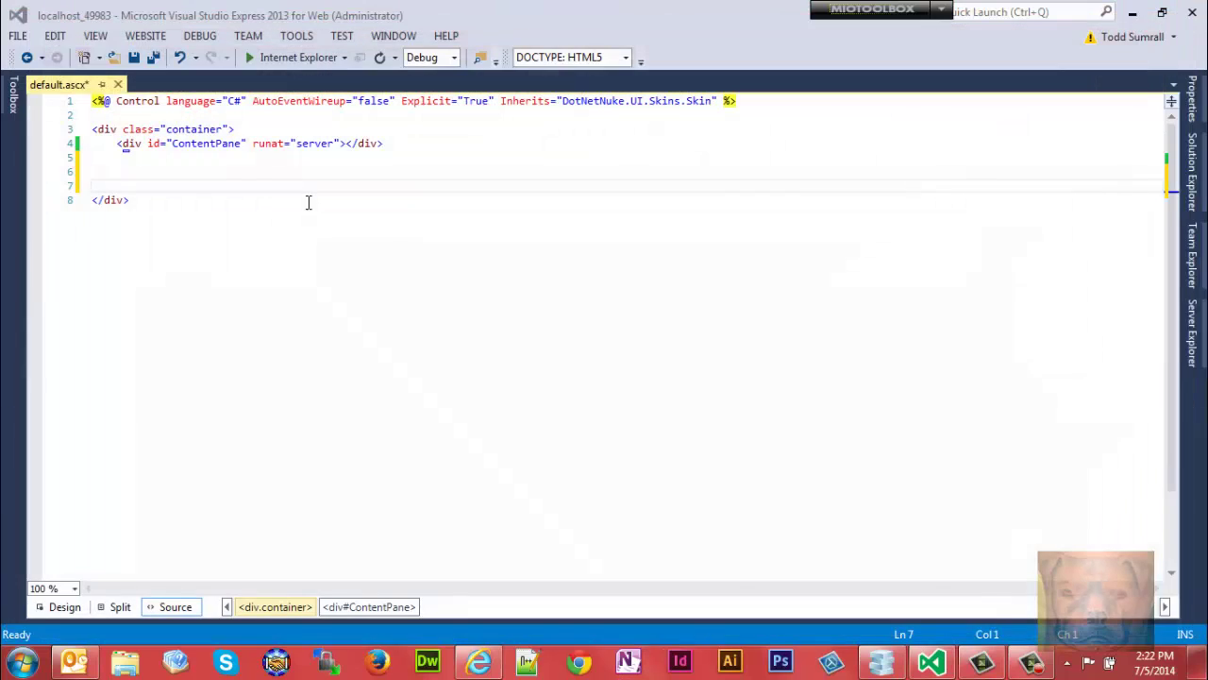
Paste the jQuery script below ContentPane, save default.ascx, and return to the DNN site.
{"action": "left_click", "coordinate": [138, 168]}
{"action": "key", "text": "ctrl+v"}
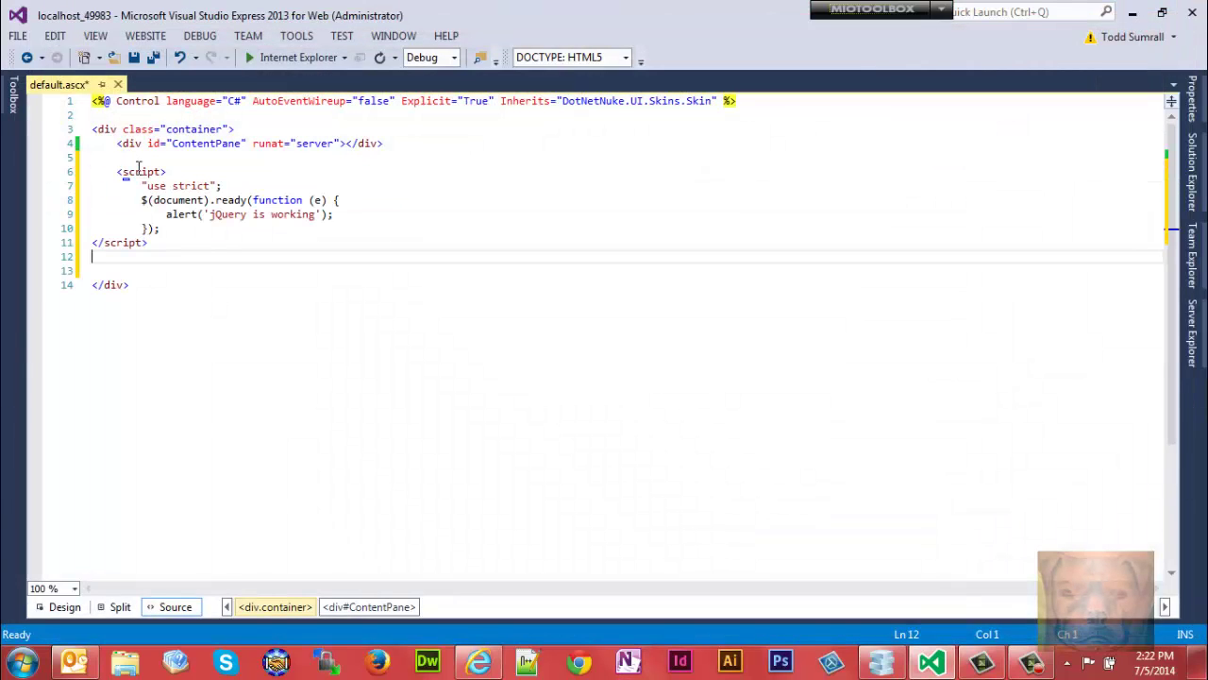
{"action": "key", "text": "ctrl+s"}
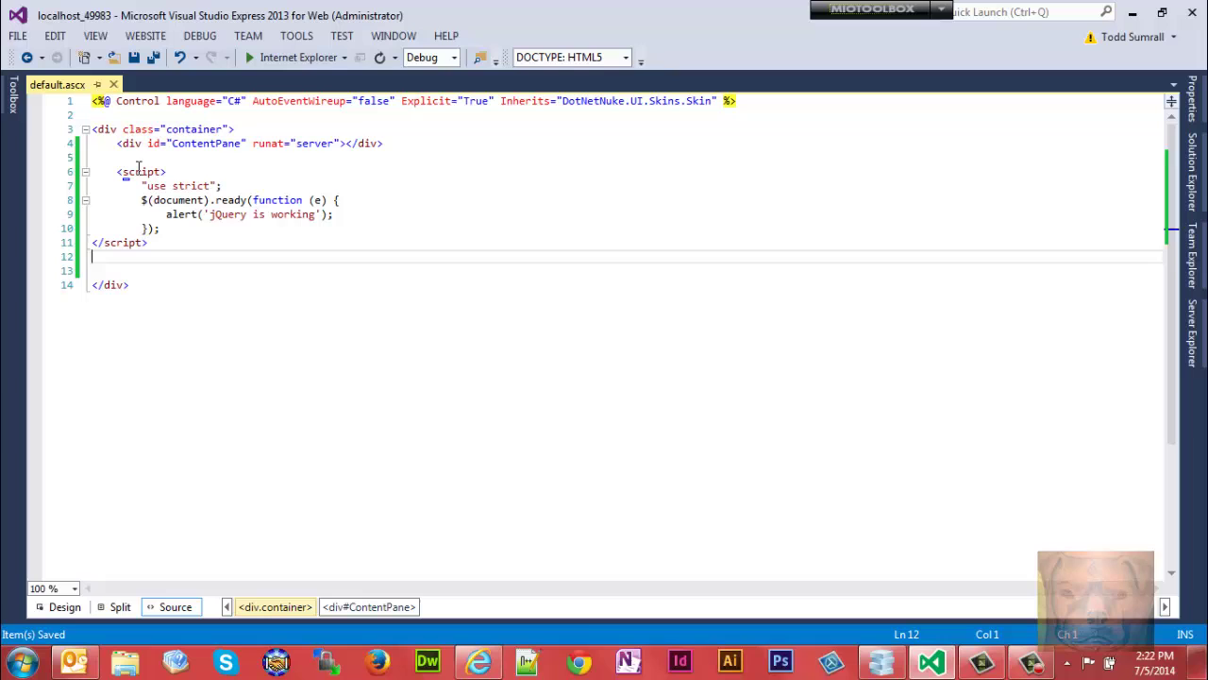
{"action": "left_click", "coordinate": [478, 660]}
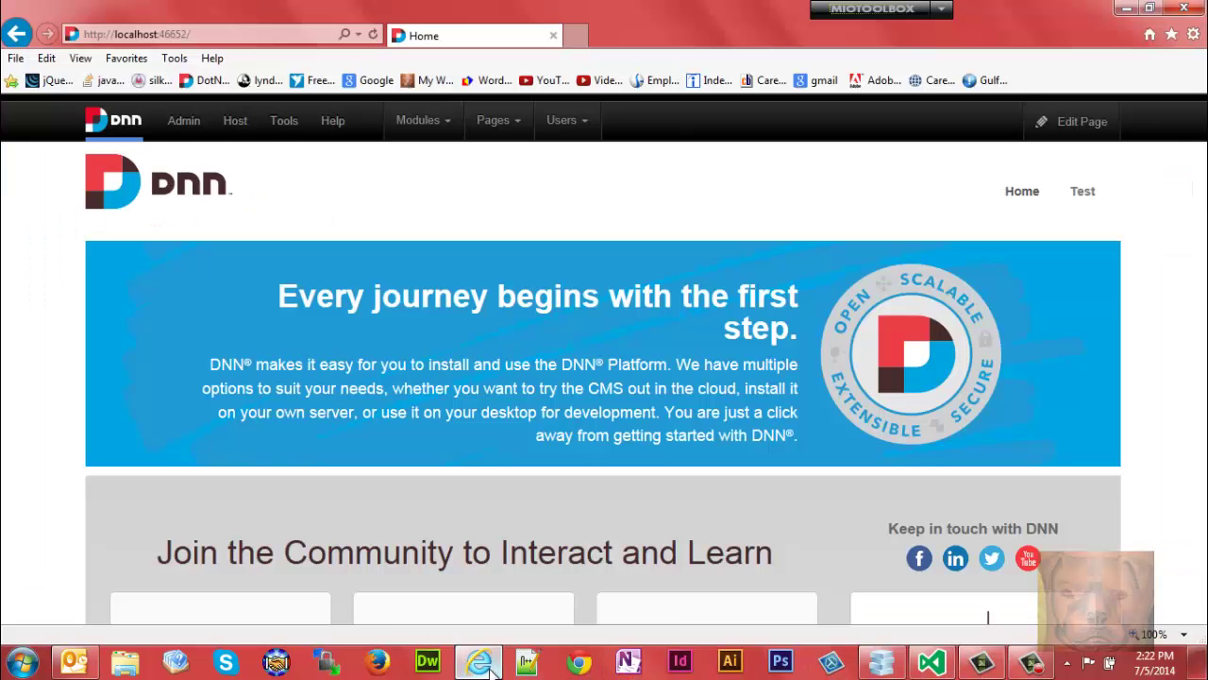
Open the Test page, dismiss its 'jQuery is working' alert, and view the page source.
{"action": "left_click", "coordinate": [1086, 198]}
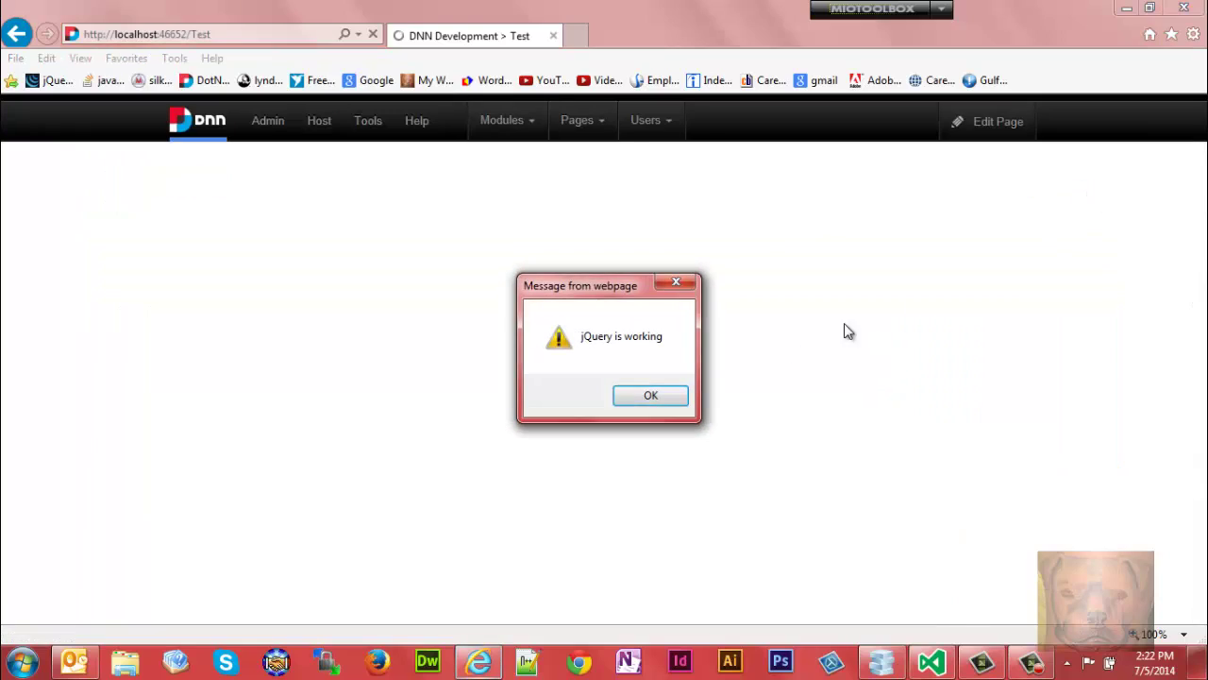
{"action": "left_click", "coordinate": [651, 396]}
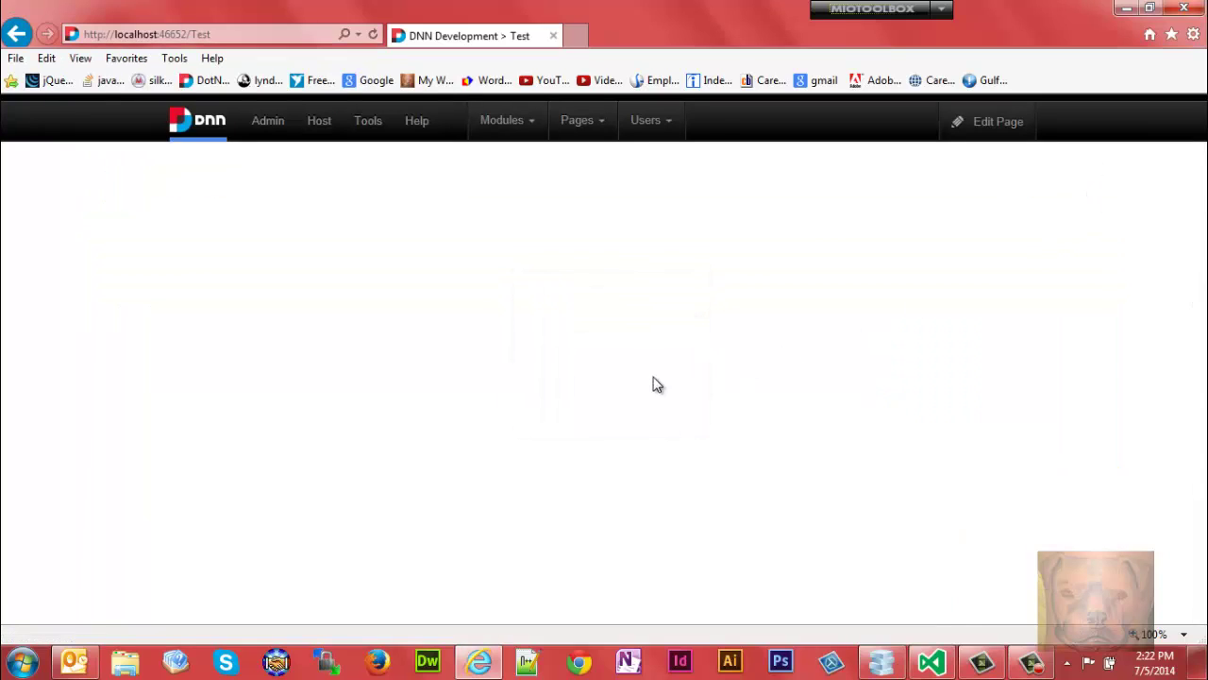
{"action": "right_click", "coordinate": [613, 318]}
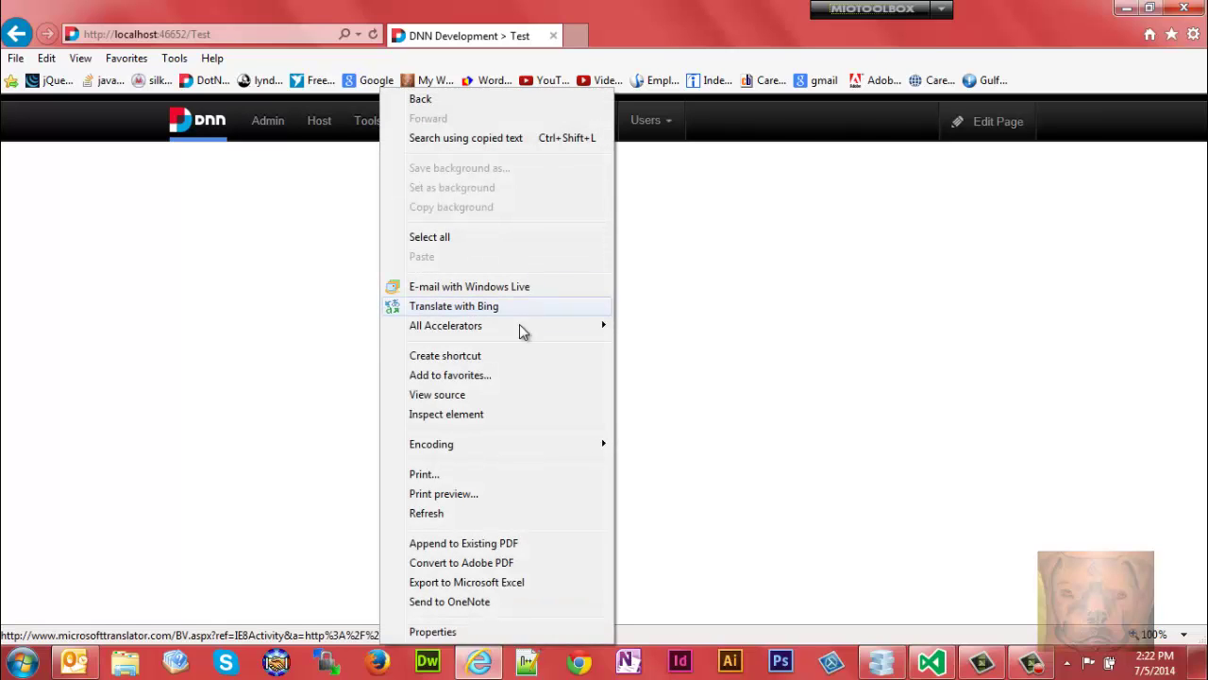
{"action": "left_click", "coordinate": [485, 396]}
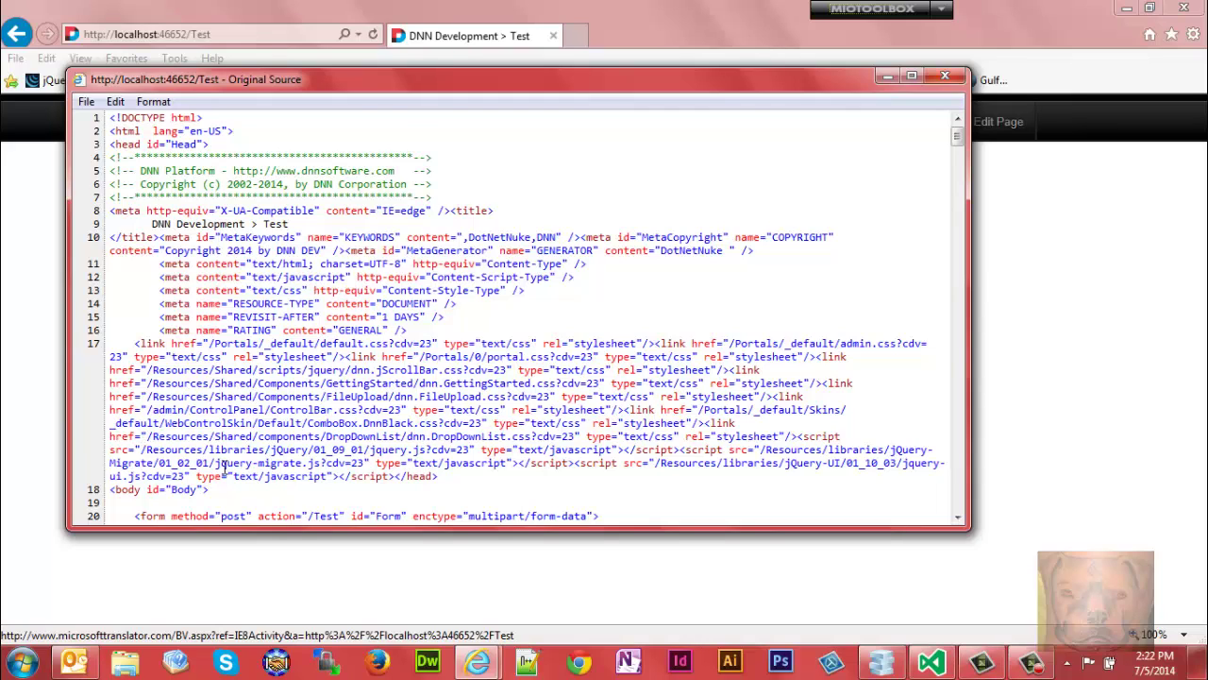
Review the local jQuery, jQuery-Migrate and jQuery-UI script paths, then close the source window.
{"action": "left_click_drag", "start_coordinate": [110, 450], "coordinate": [447, 451]}
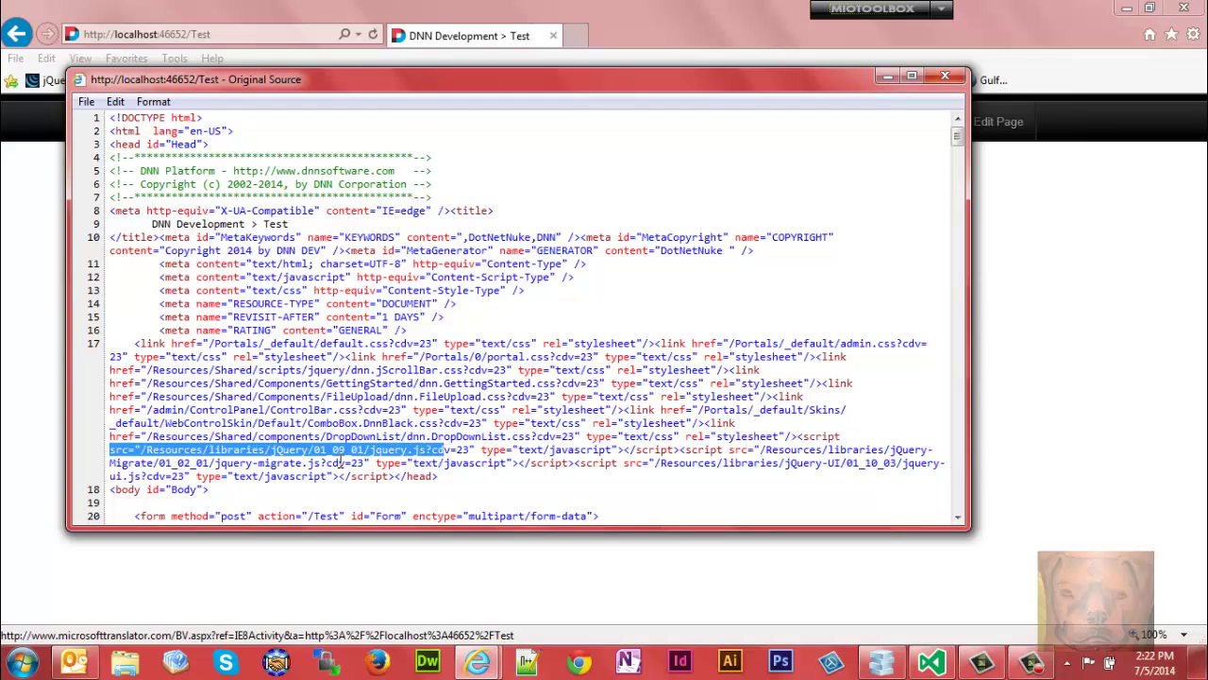
{"action": "left_click_drag", "start_coordinate": [110, 462], "coordinate": [353, 463]}
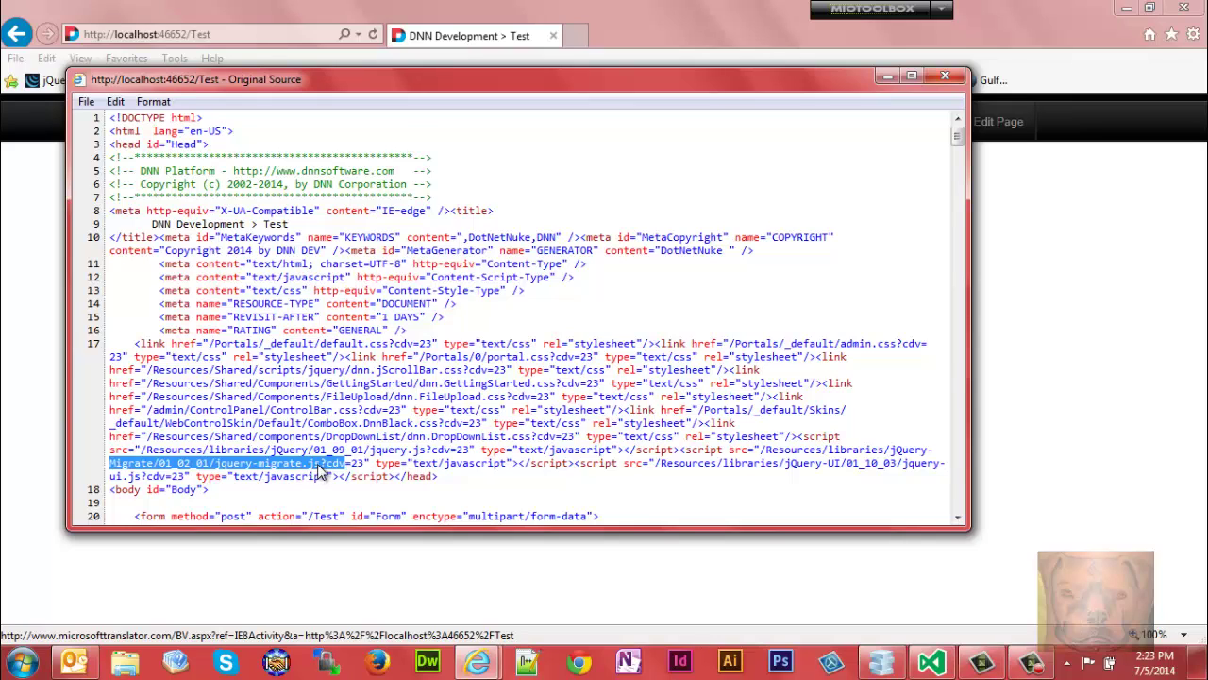
{"action": "left_click", "coordinate": [319, 462]}
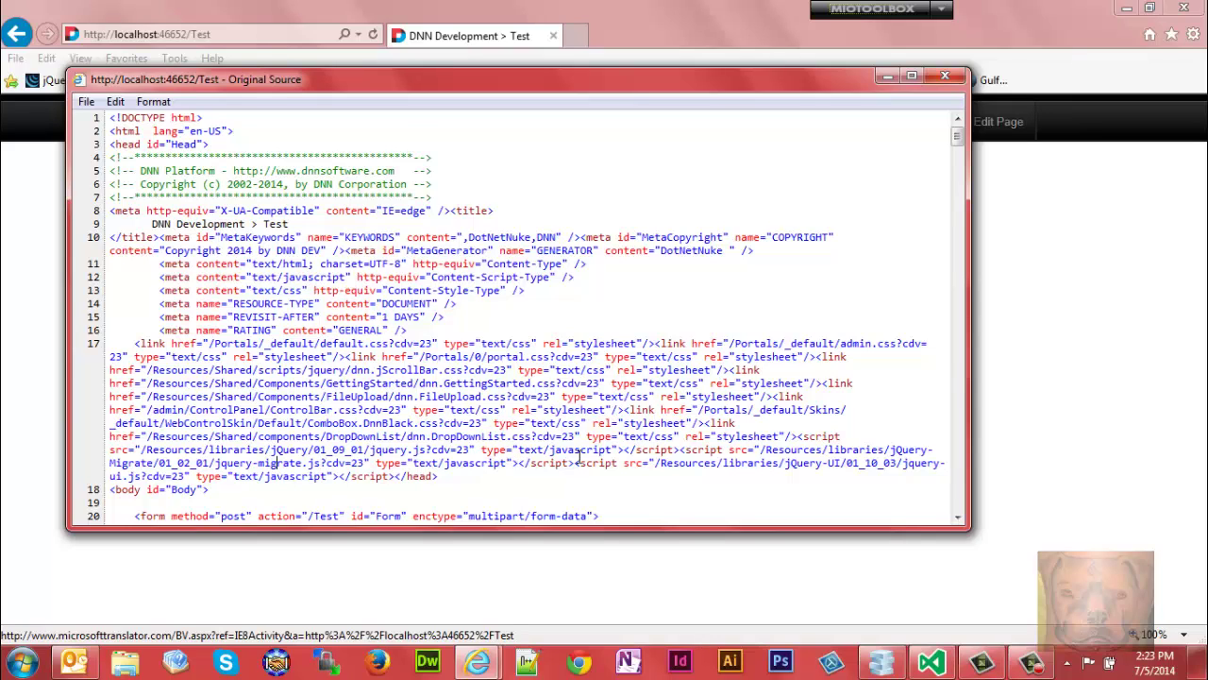
{"action": "left_click_drag", "start_coordinate": [628, 462], "coordinate": [847, 463]}
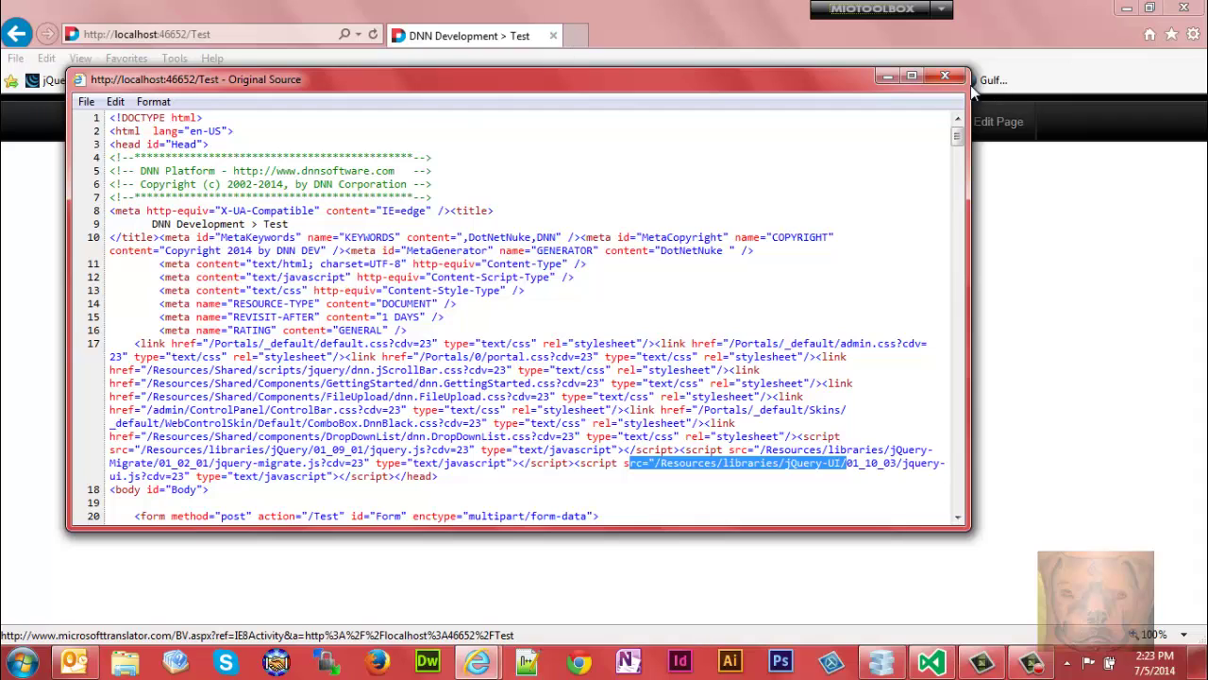
{"action": "left_click", "coordinate": [945, 75]}
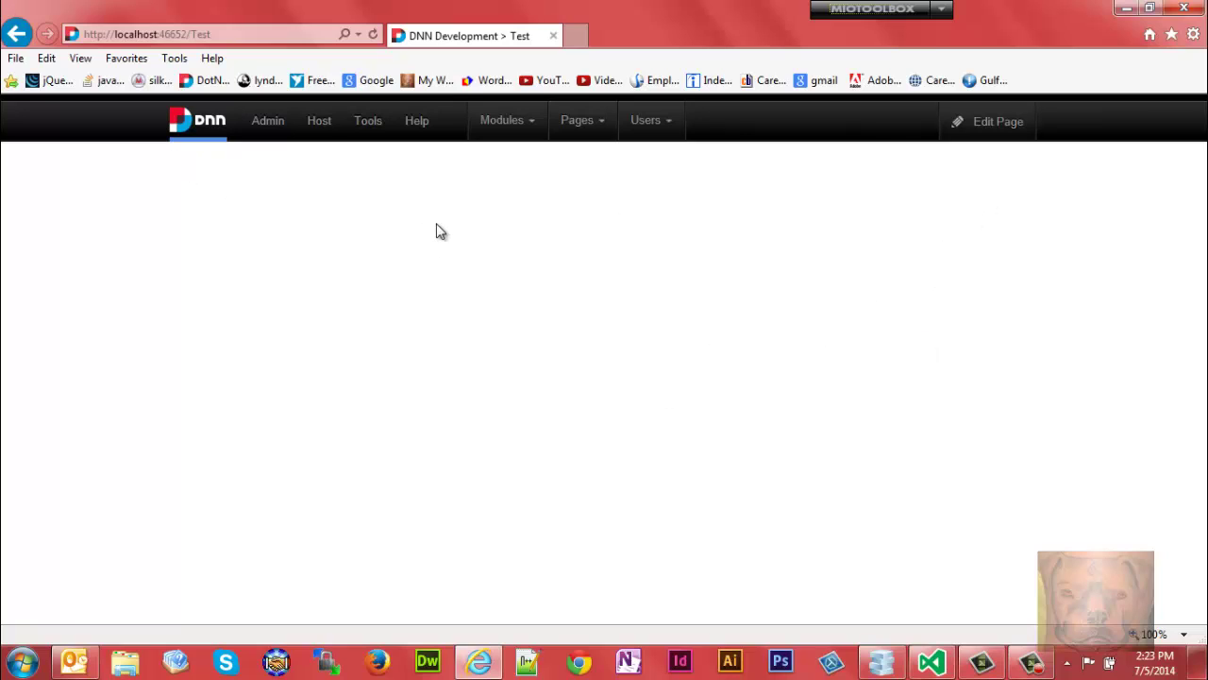
In Host Settings, tick 'Use javascript libraries CDN?' under Advanced Settings > CDN Settings.
{"action": "mouse_move", "coordinate": [269, 123]}
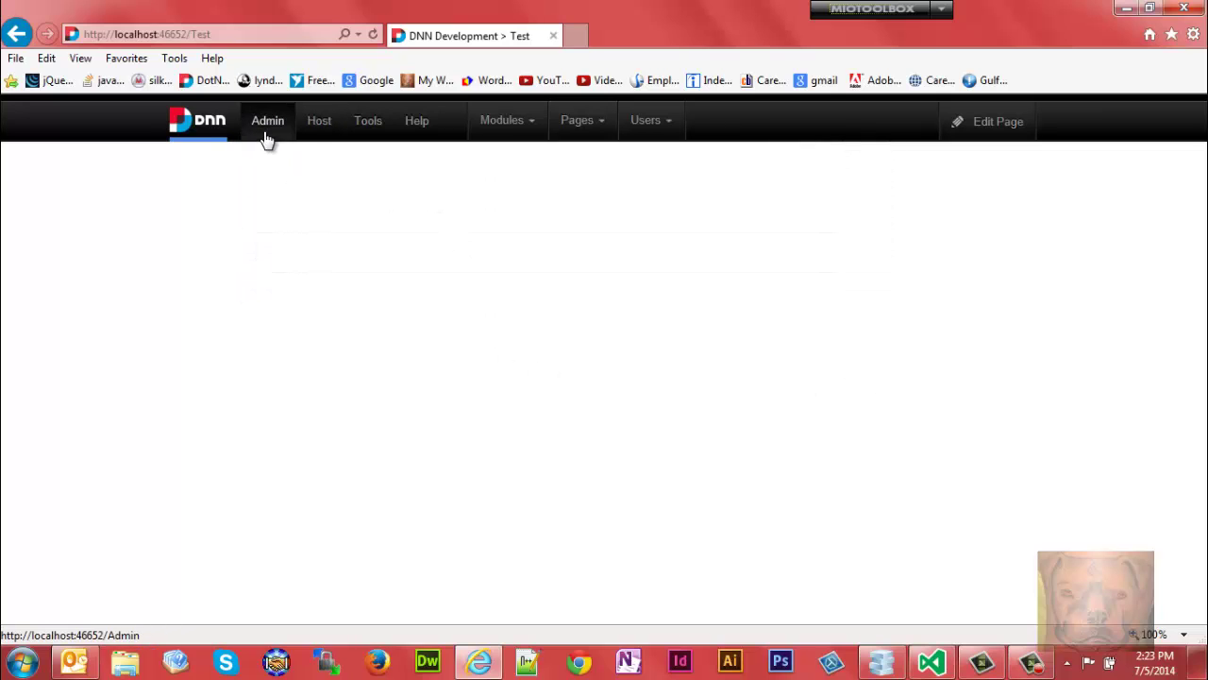
{"action": "mouse_move", "coordinate": [315, 131]}
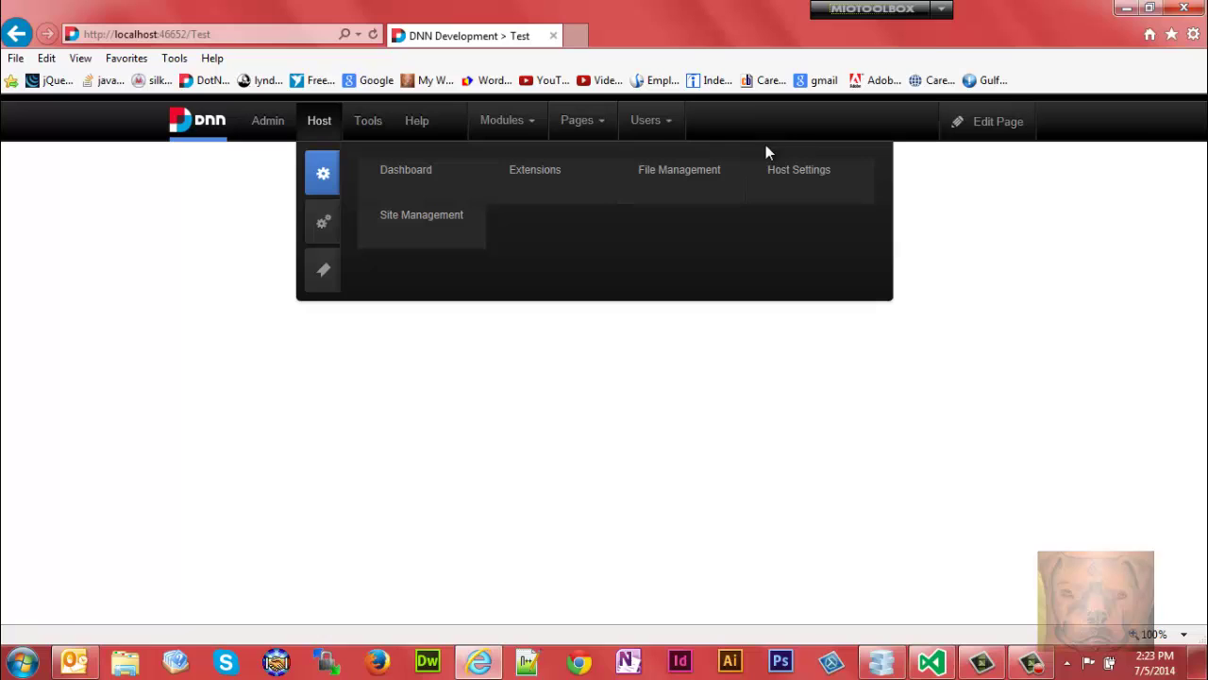
{"action": "left_click", "coordinate": [794, 173]}
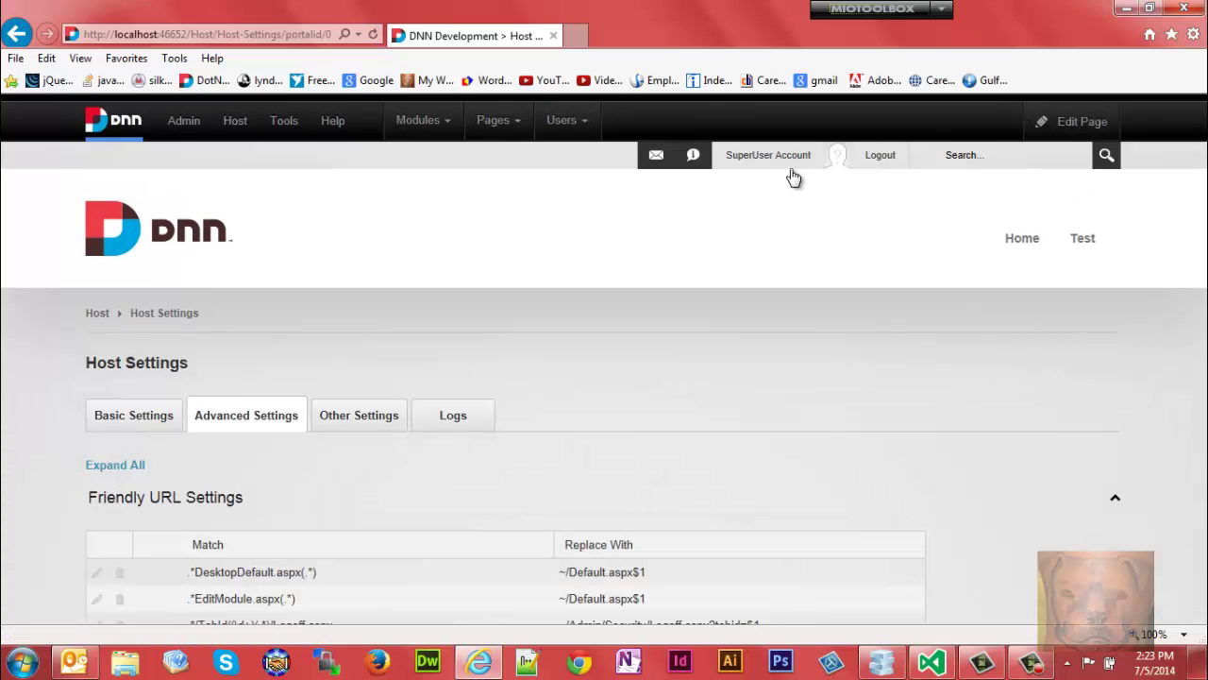
{"action": "scroll", "coordinate": [604, 378], "scroll_direction": "down", "scroll_amount": 4}
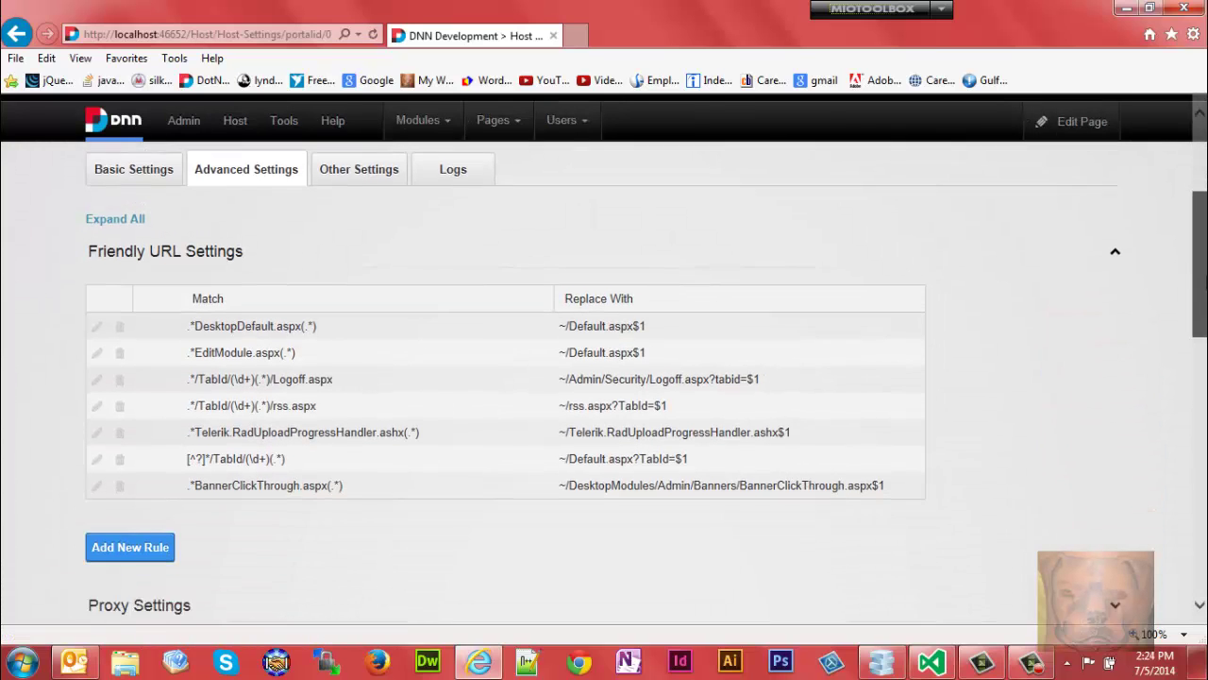
{"action": "scroll", "coordinate": [534, 420], "scroll_direction": "down", "scroll_amount": 4}
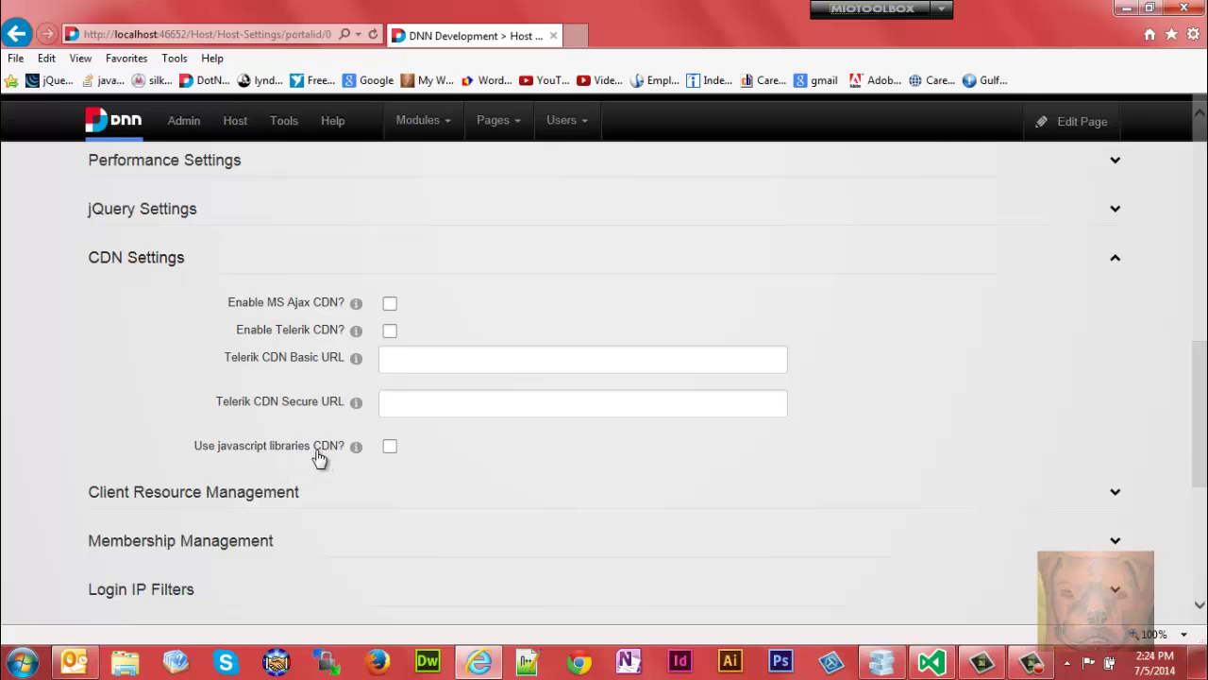
{"action": "mouse_move", "coordinate": [359, 456]}
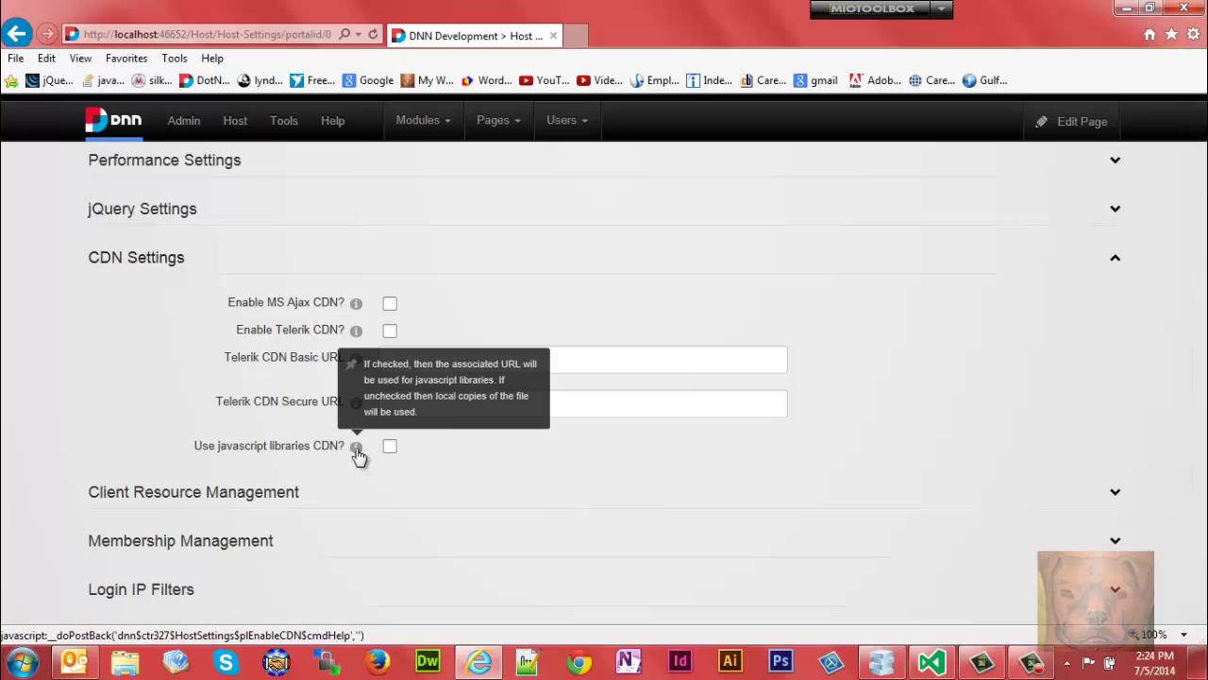
{"action": "left_click", "coordinate": [390, 446]}
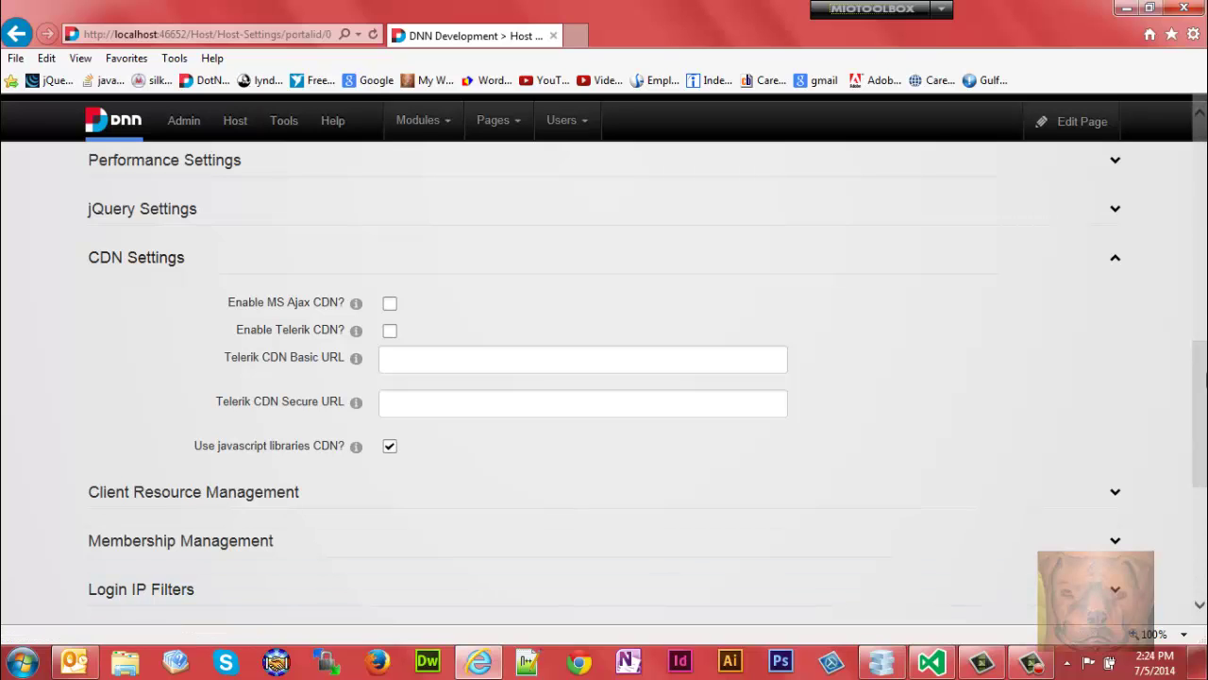
{"action": "scroll", "coordinate": [152, 393], "scroll_direction": "down", "scroll_amount": 4}
Save the host settings and expand JavaScript Libraries on the Extensions page.
{"action": "left_click", "coordinate": [135, 358]}
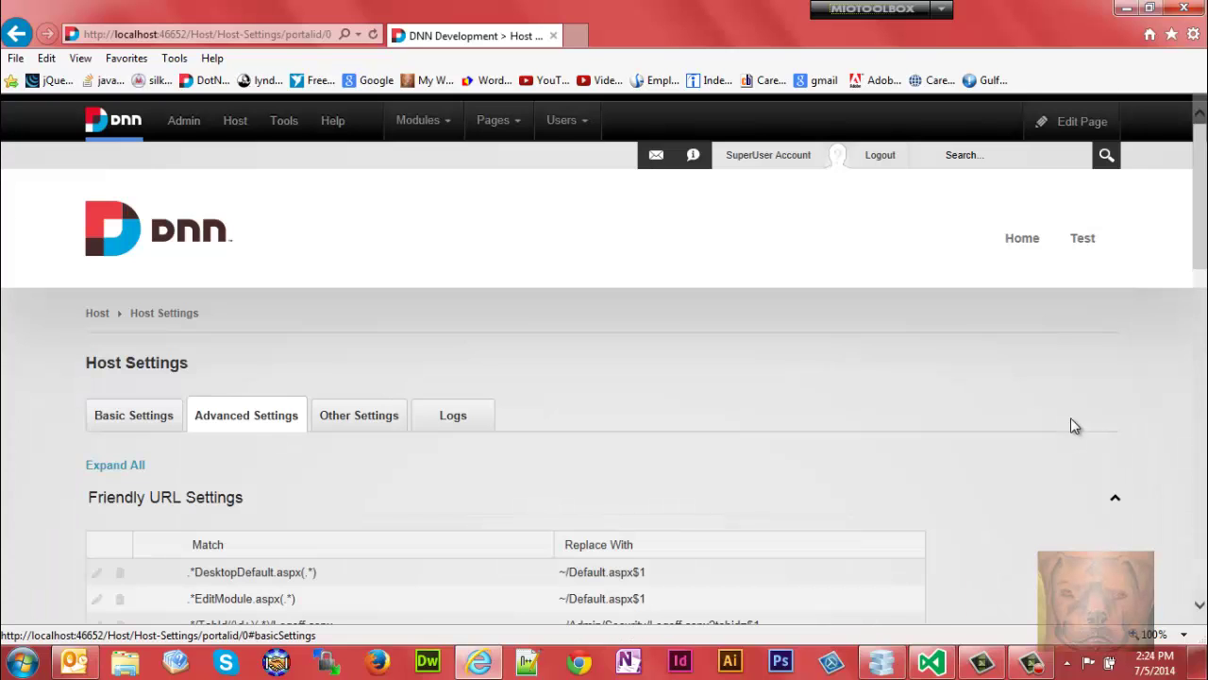
{"action": "left_click_drag", "start_coordinate": [1199, 238], "coordinate": [1205, 198]}
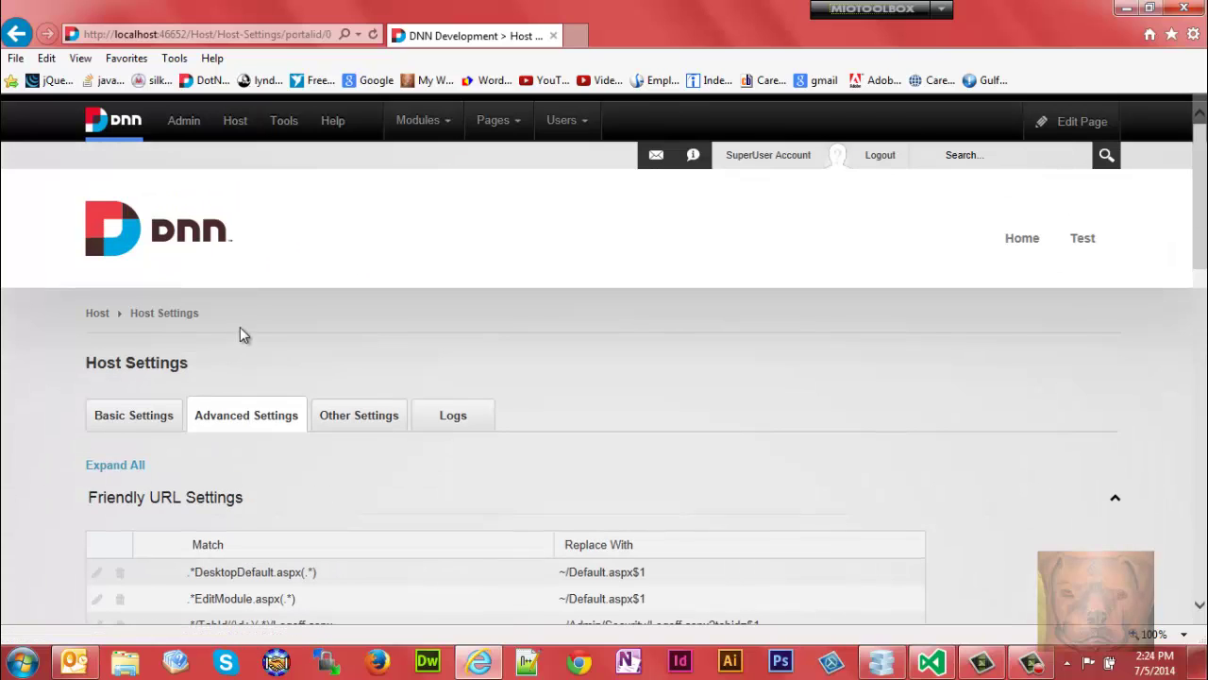
{"action": "mouse_move", "coordinate": [227, 135]}
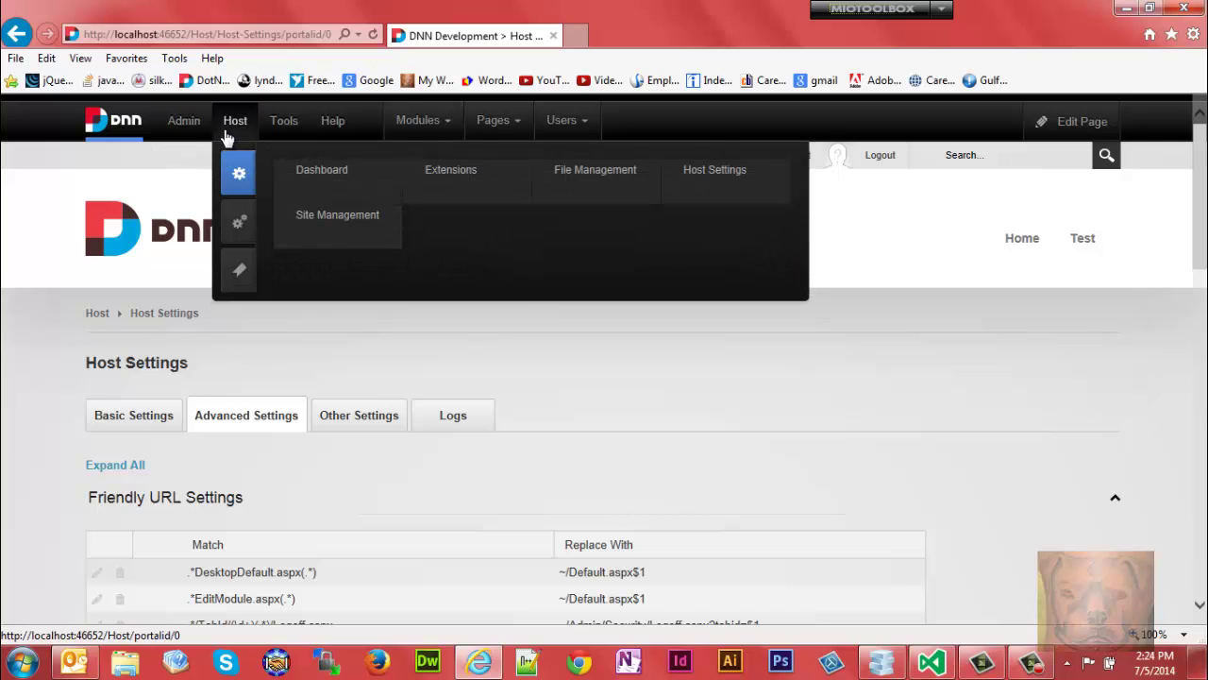
{"action": "left_click", "coordinate": [472, 171]}
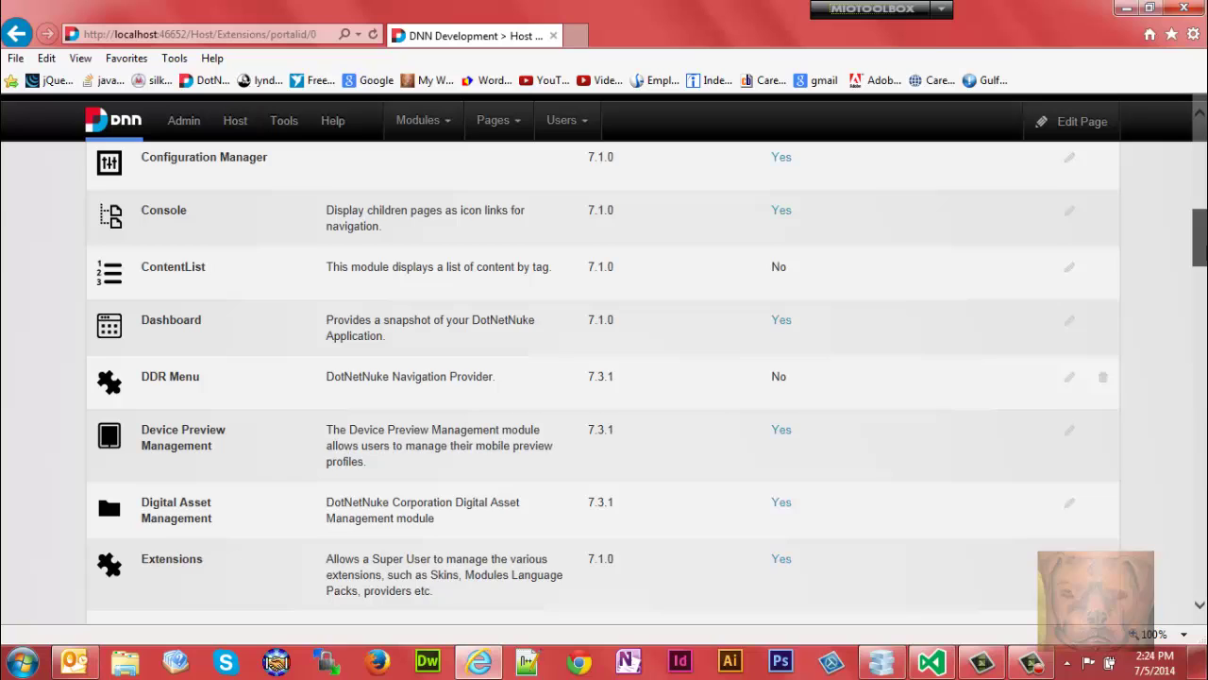
{"action": "scroll", "coordinate": [604, 378], "scroll_direction": "down", "scroll_amount": 20}
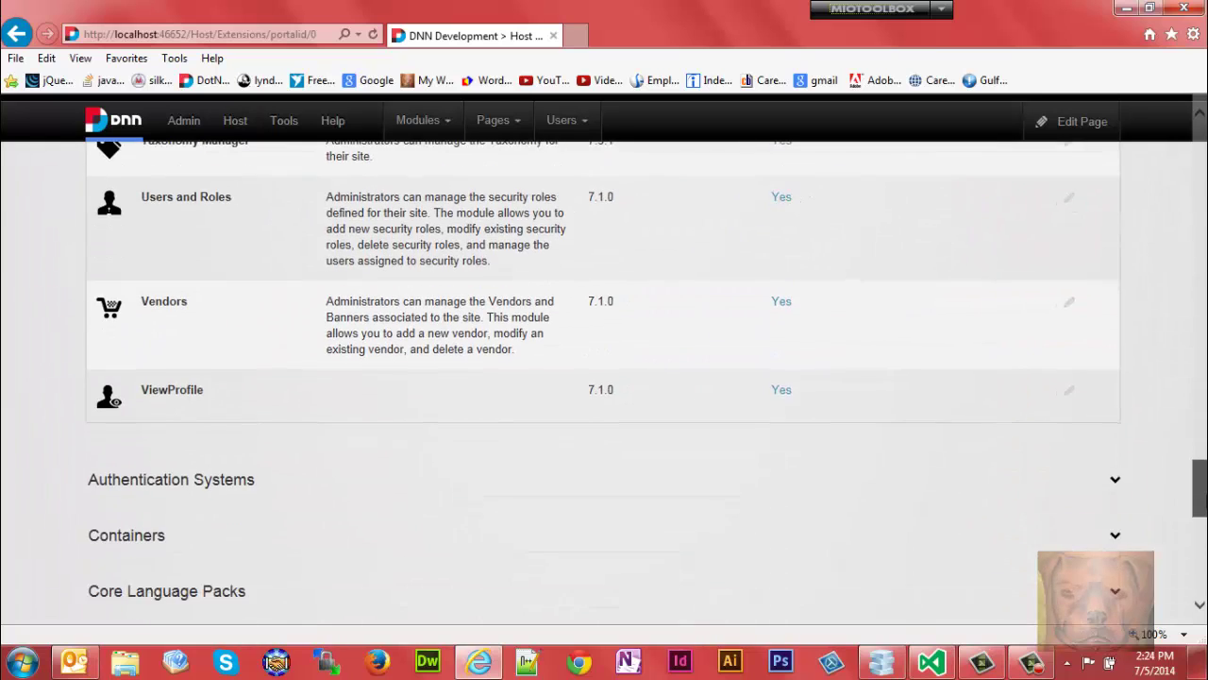
{"action": "scroll", "coordinate": [604, 377], "scroll_direction": "down", "scroll_amount": 4}
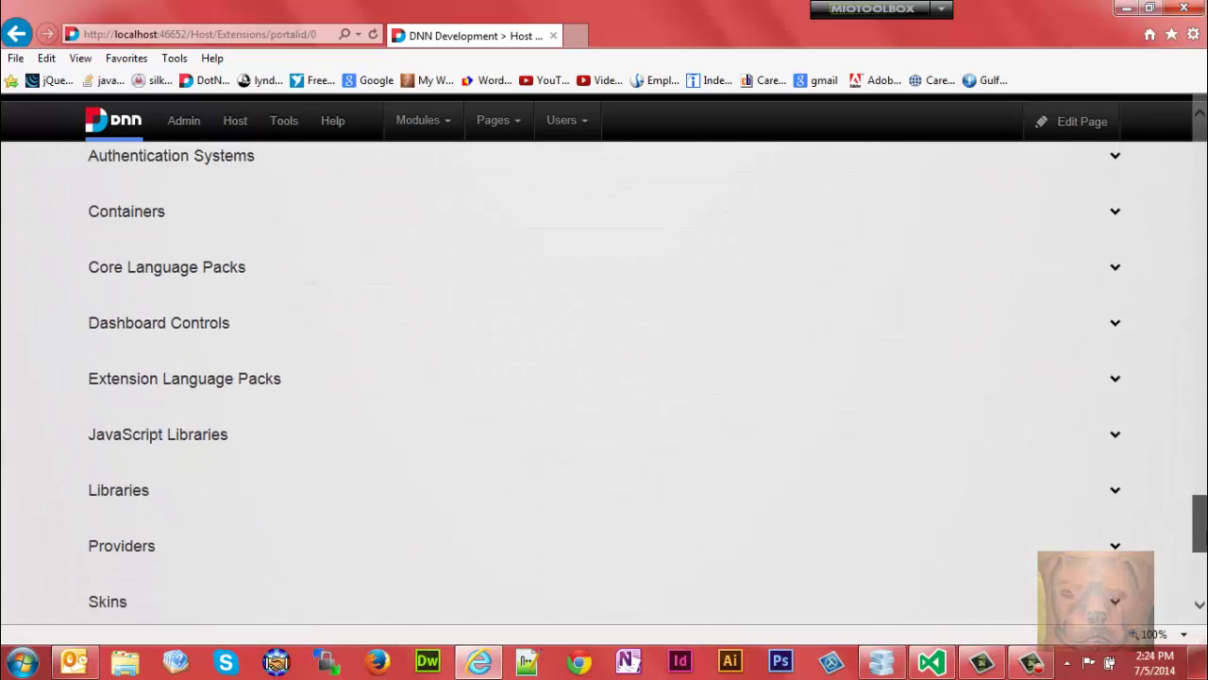
{"action": "left_click", "coordinate": [1047, 432]}
{"action": "left_click_drag", "start_coordinate": [1200, 465], "coordinate": [1200, 517]}
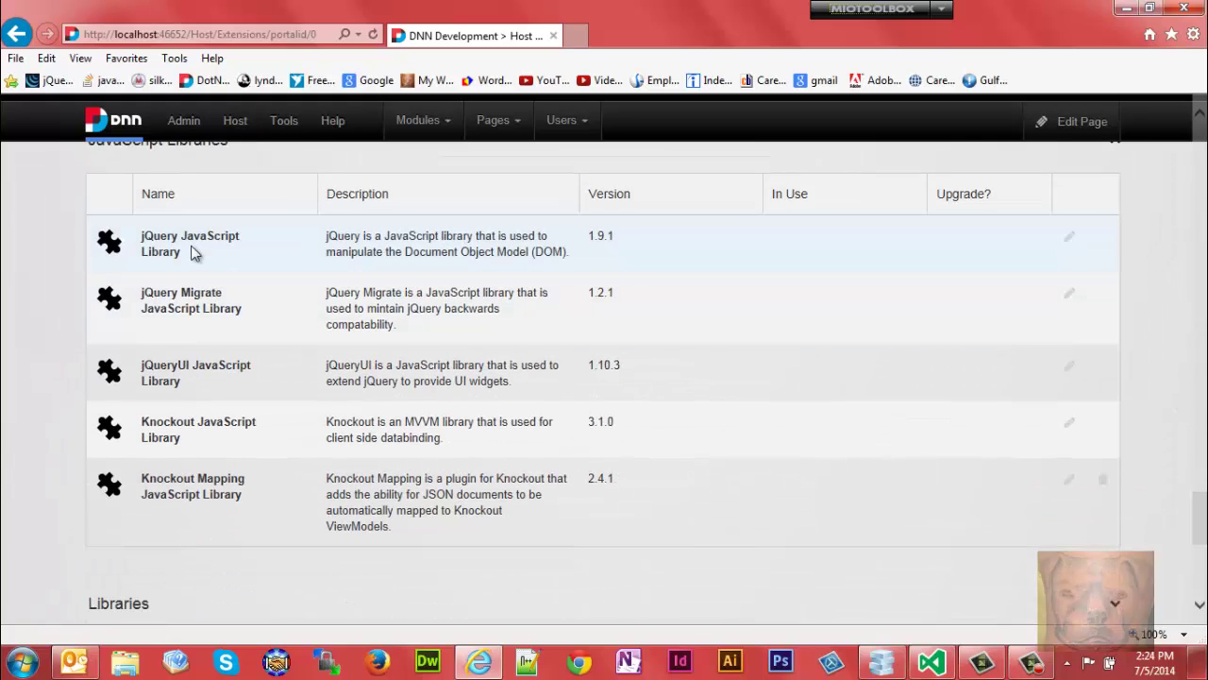
Review the jQuery and jQueryUI CDN settings unchanged, then load Test and dismiss its alert.
{"action": "left_click", "coordinate": [1068, 237]}
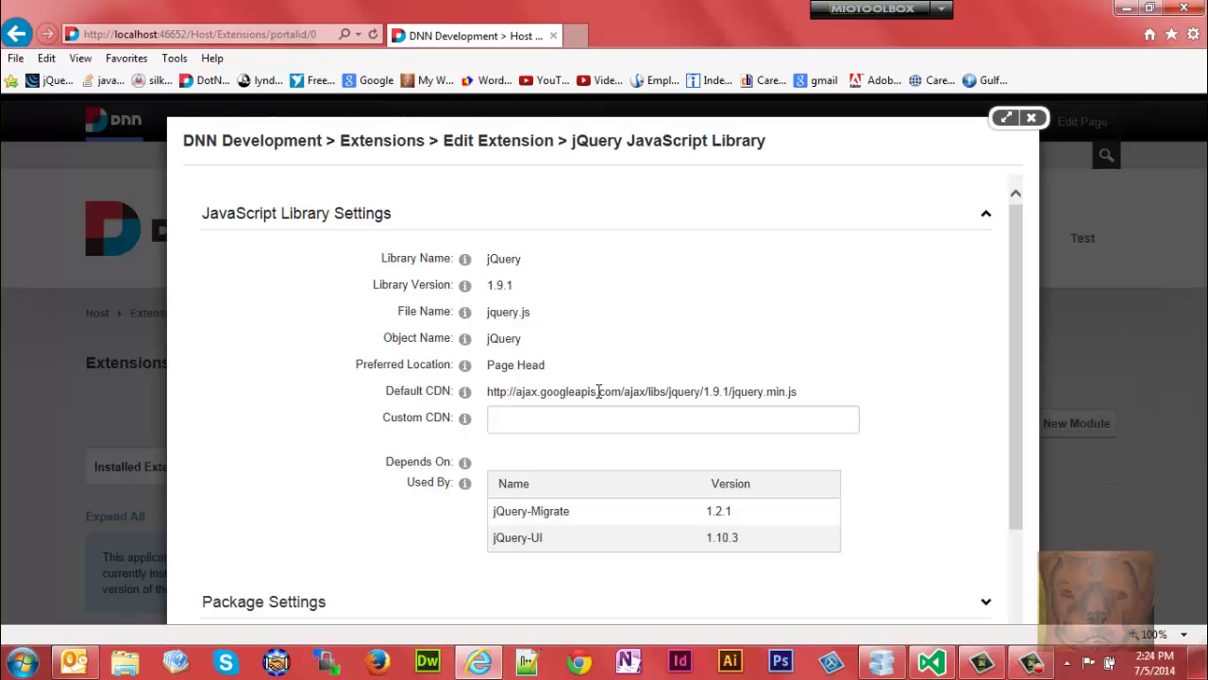
{"action": "left_click", "coordinate": [1032, 118]}
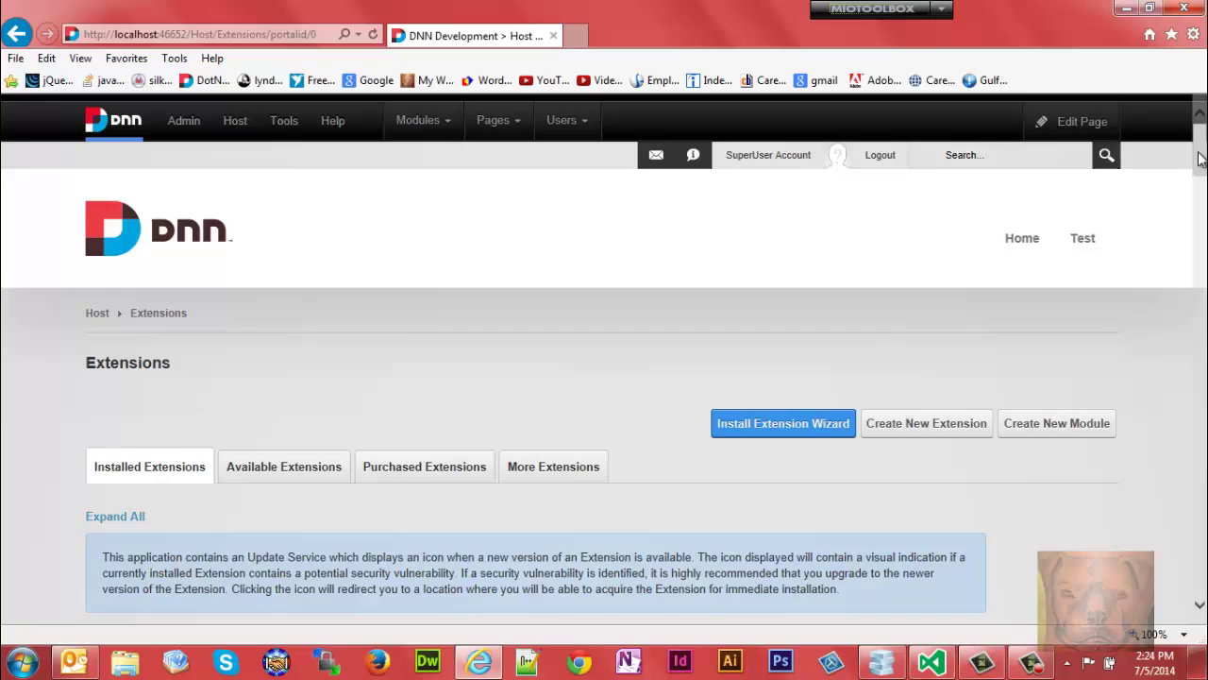
{"action": "scroll", "coordinate": [604, 378], "scroll_direction": "down", "scroll_amount": 20}
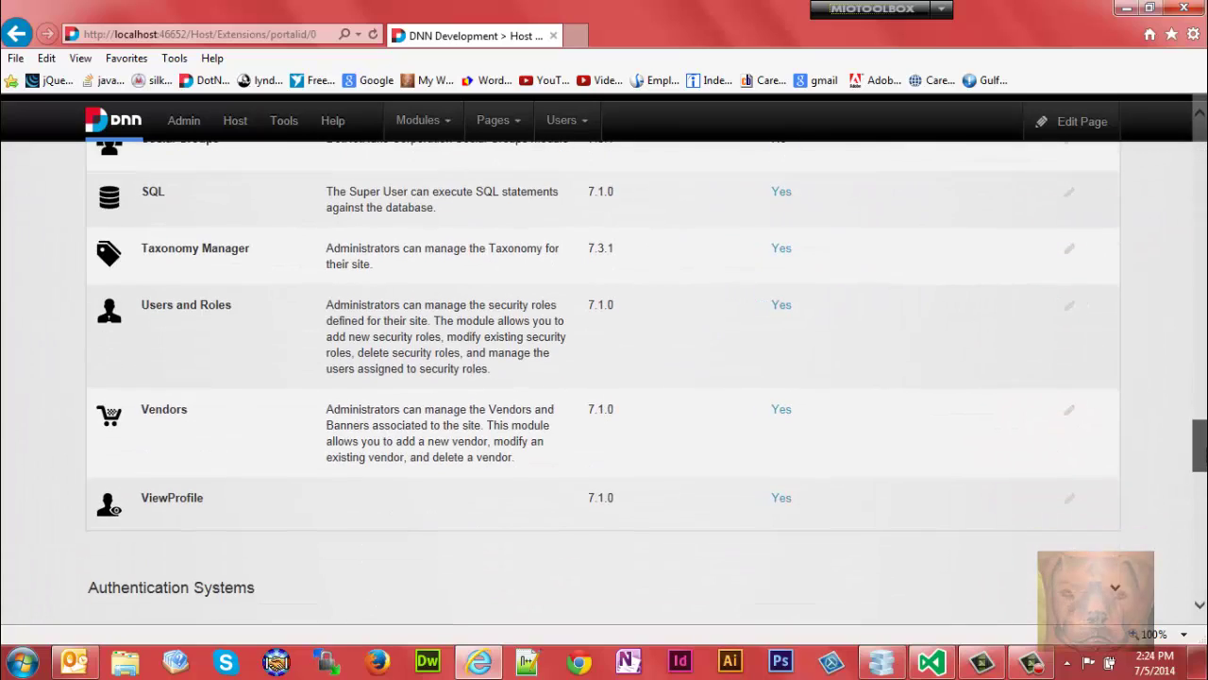
{"action": "scroll", "coordinate": [604, 377], "scroll_direction": "down", "scroll_amount": 3}
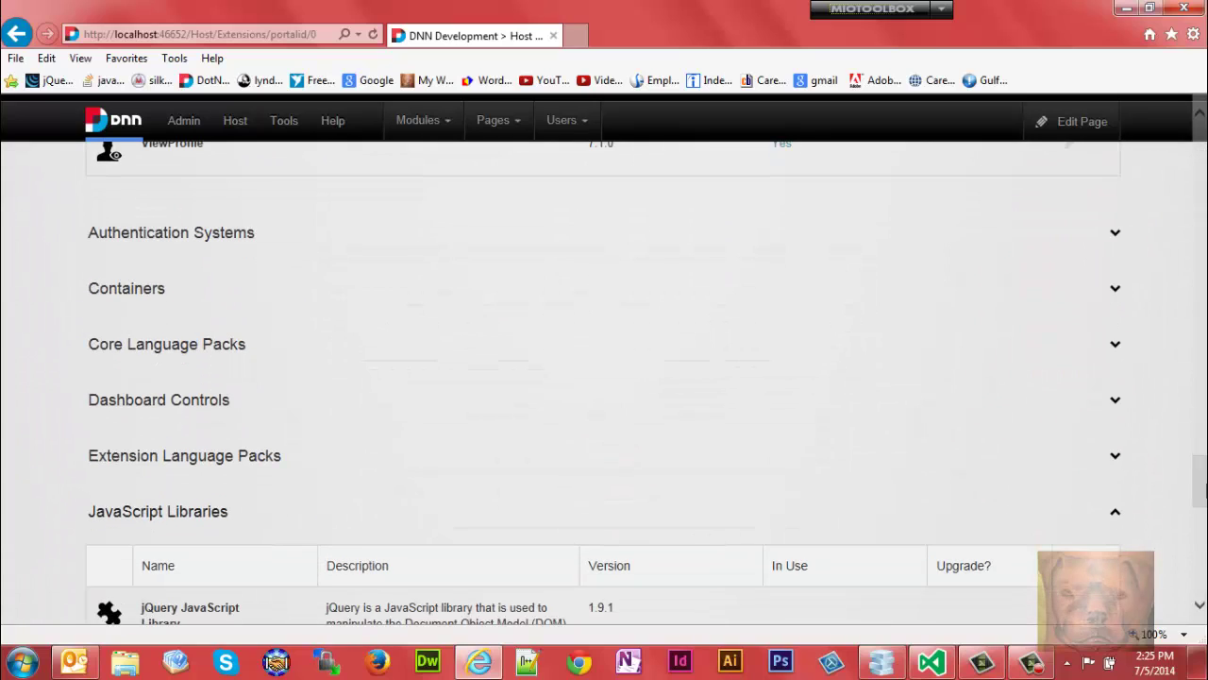
{"action": "scroll", "coordinate": [604, 378], "scroll_direction": "down", "scroll_amount": 2}
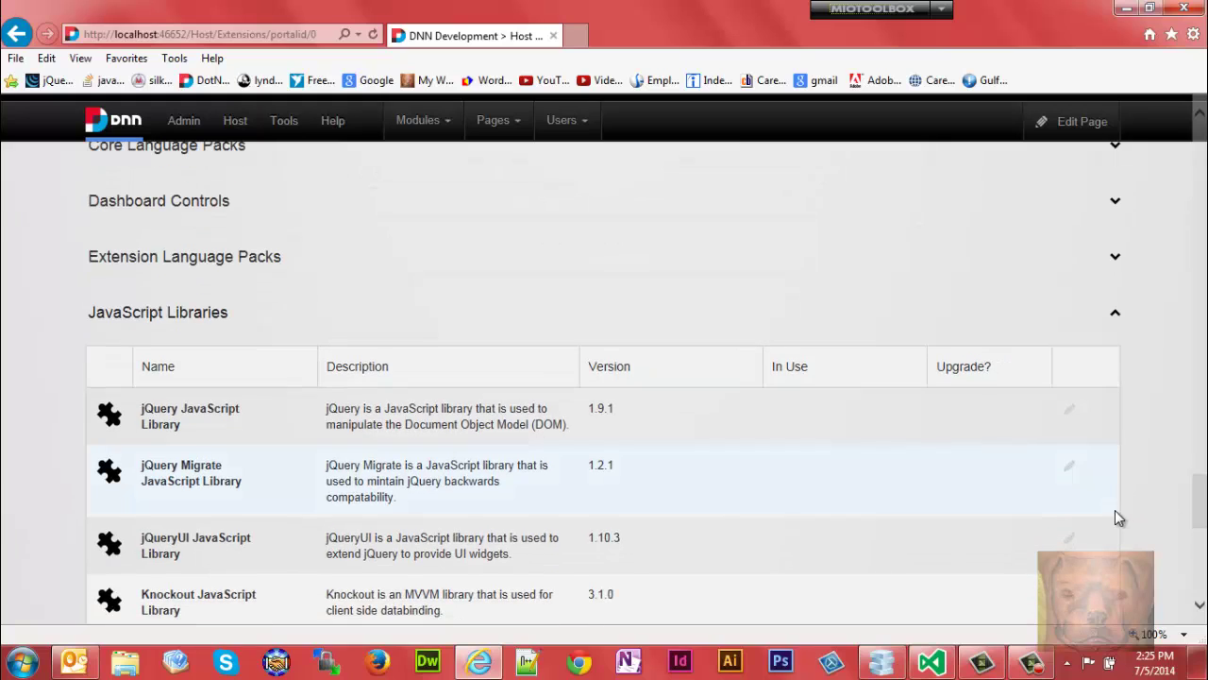
{"action": "left_click", "coordinate": [1069, 542]}
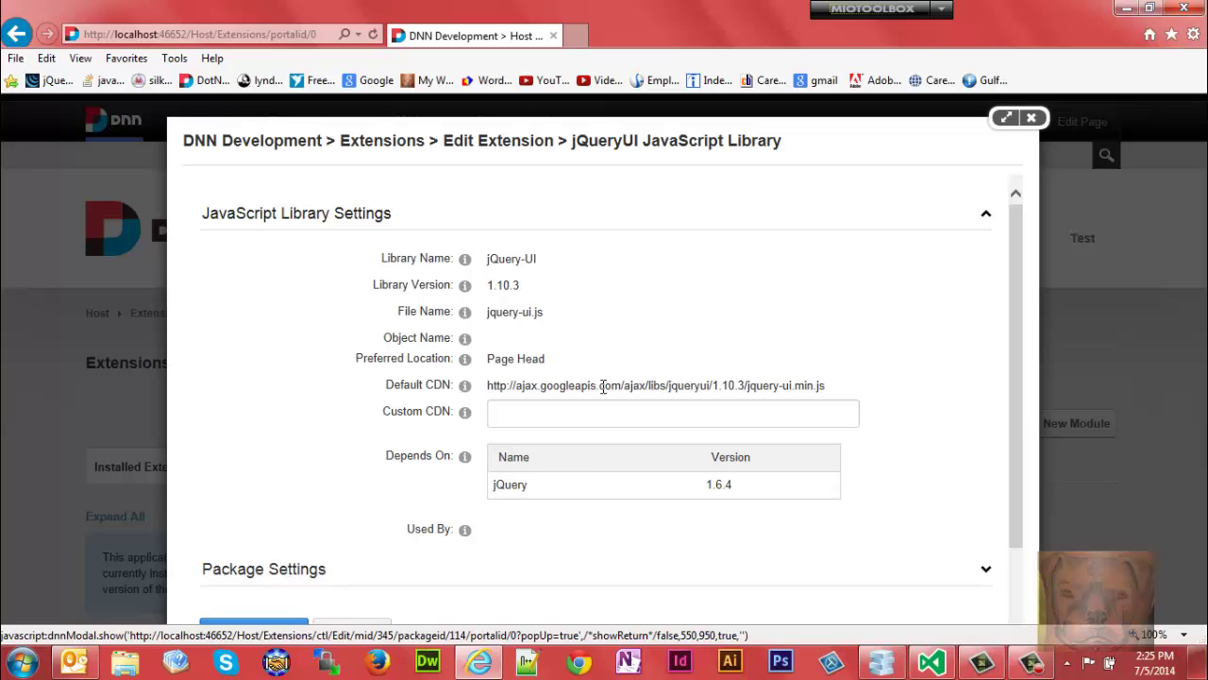
{"action": "left_click", "coordinate": [522, 411]}
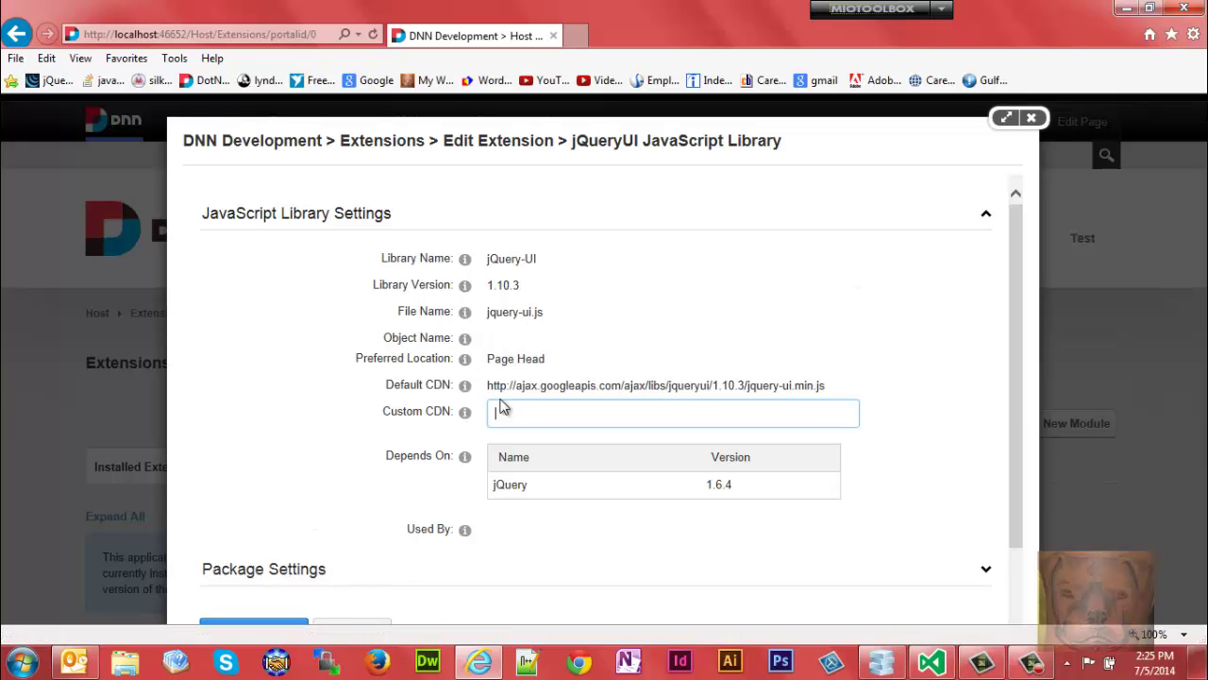
{"action": "left_click", "coordinate": [1031, 120]}
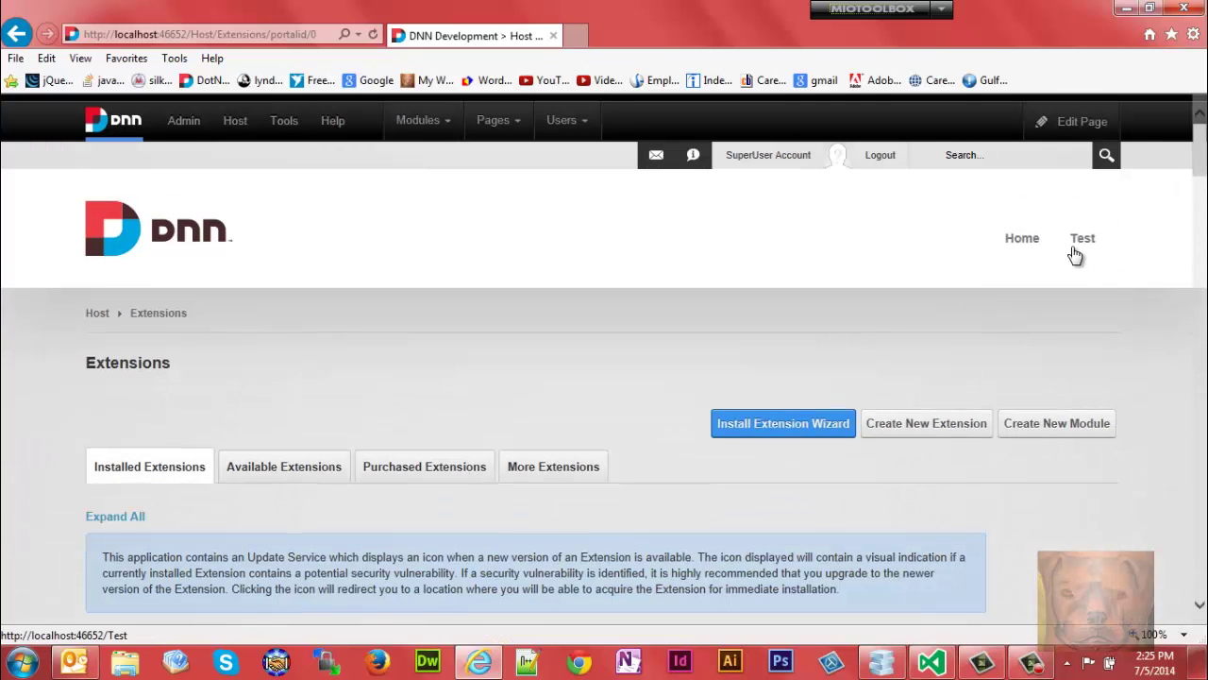
{"action": "left_click", "coordinate": [1082, 243]}
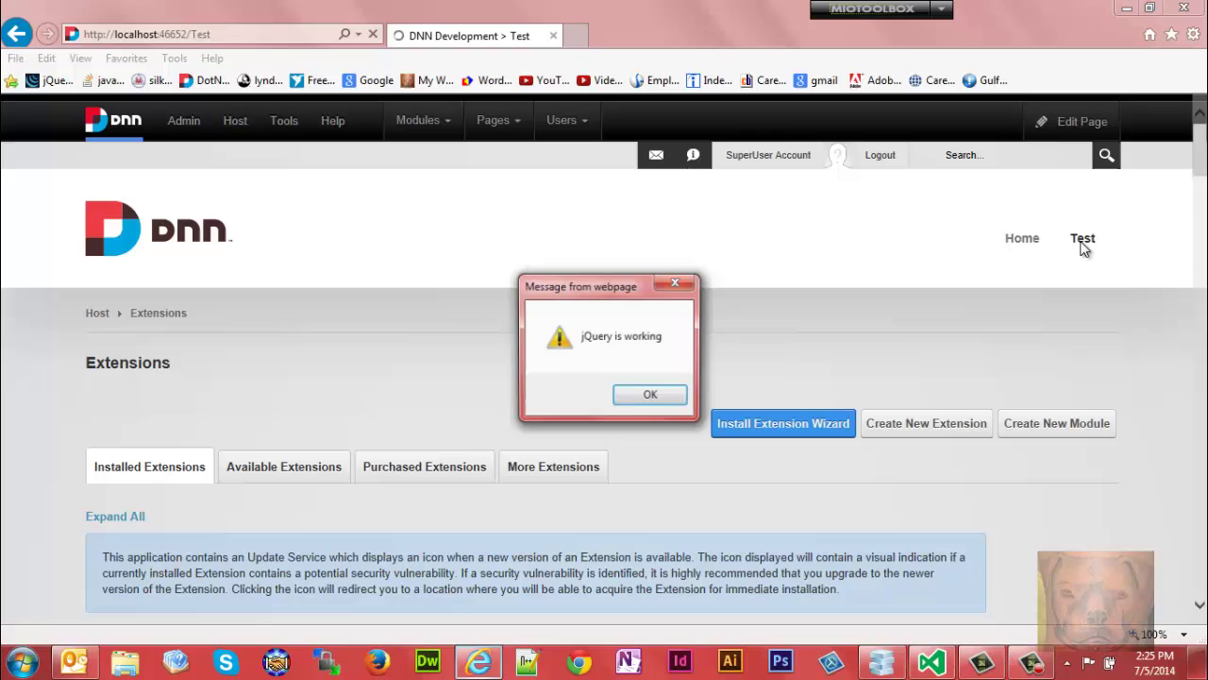
{"action": "left_click", "coordinate": [650, 396]}
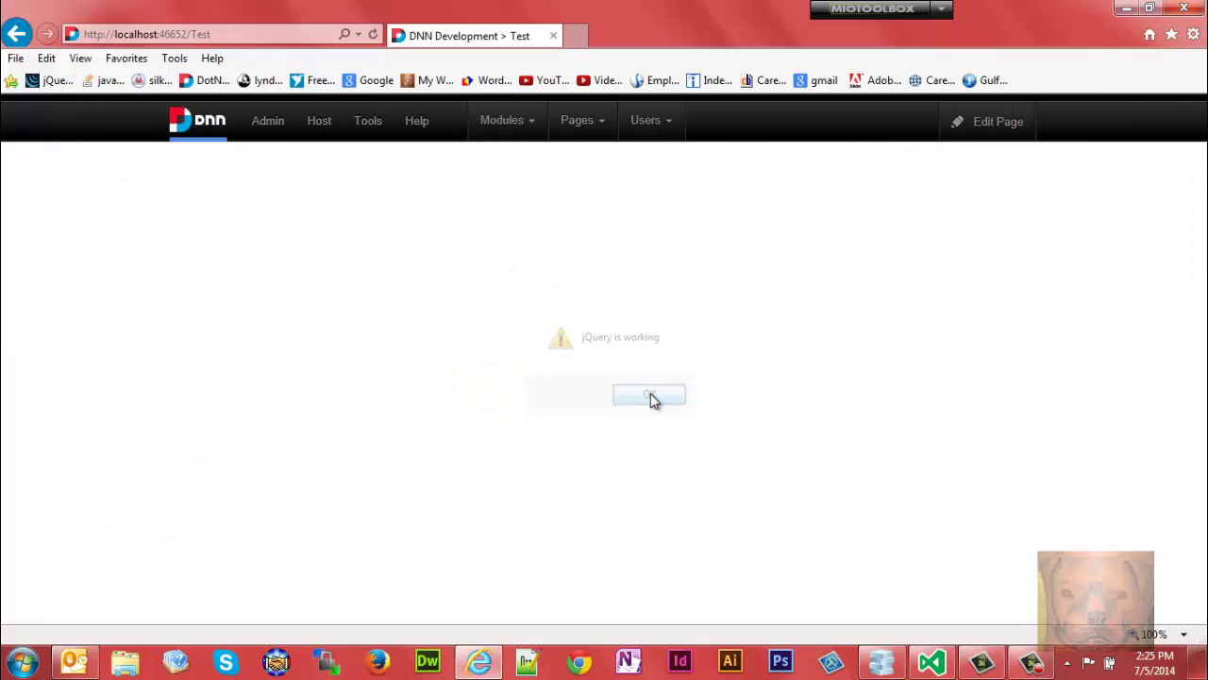
{"action": "right_click", "coordinate": [610, 312]}
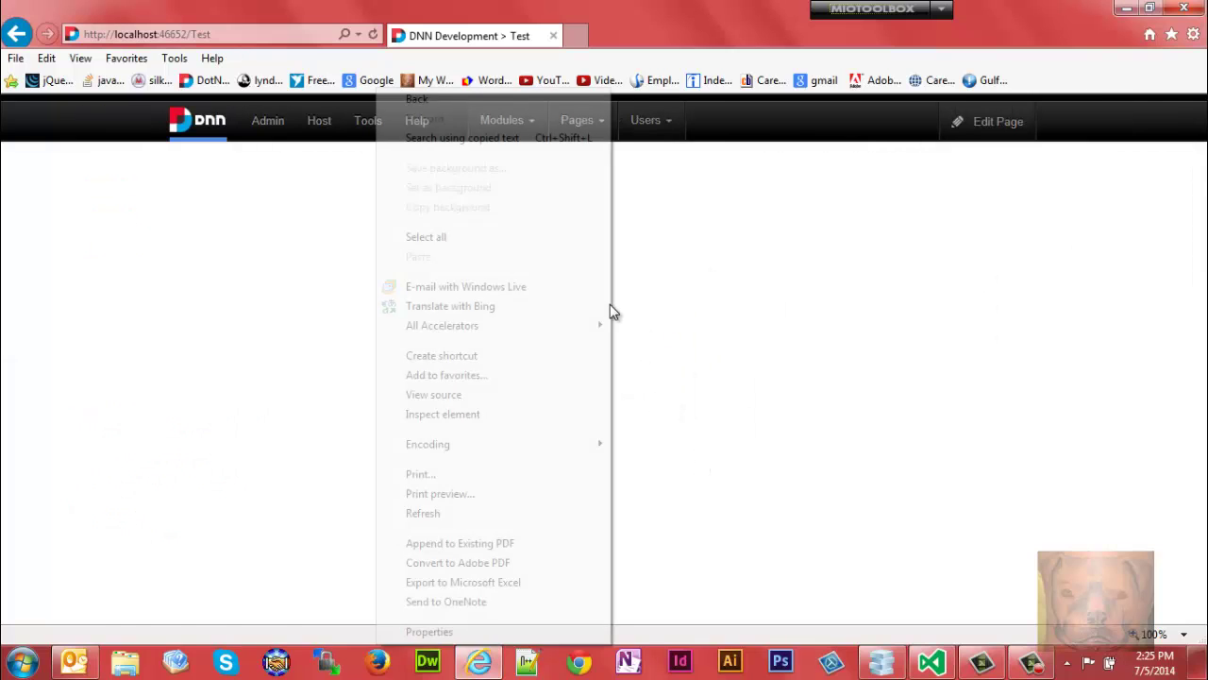
{"action": "left_click", "coordinate": [457, 395]}
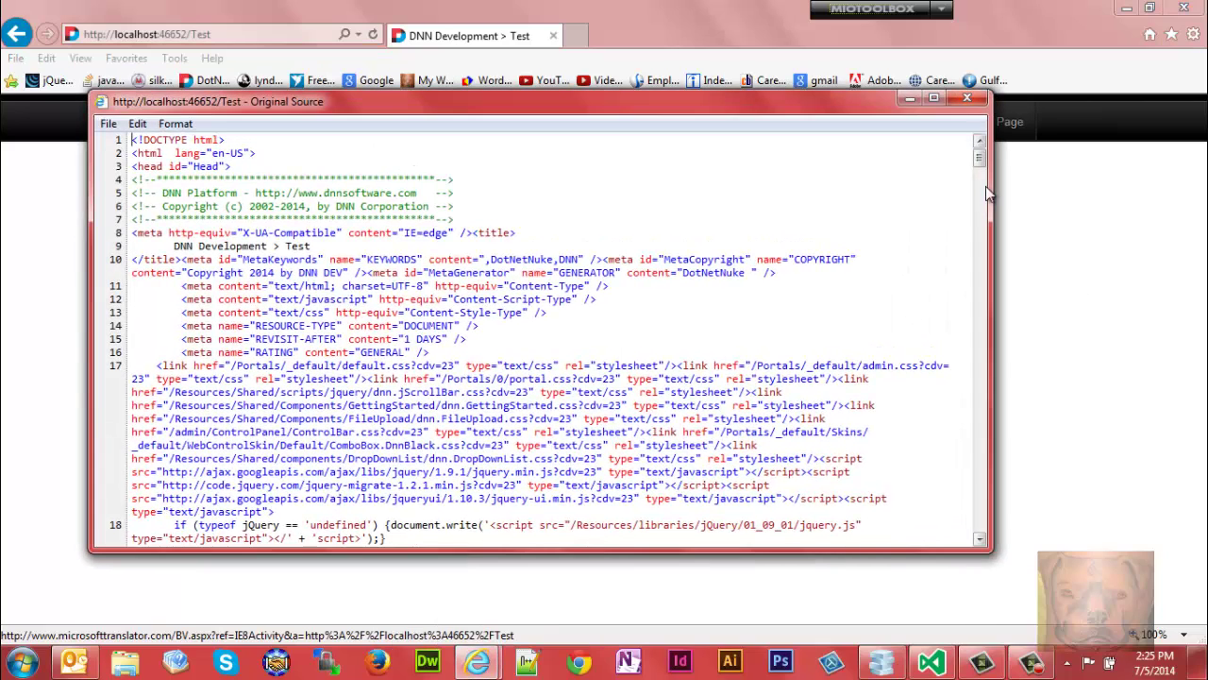
{"action": "left_click_drag", "start_coordinate": [981, 168], "coordinate": [981, 177]}
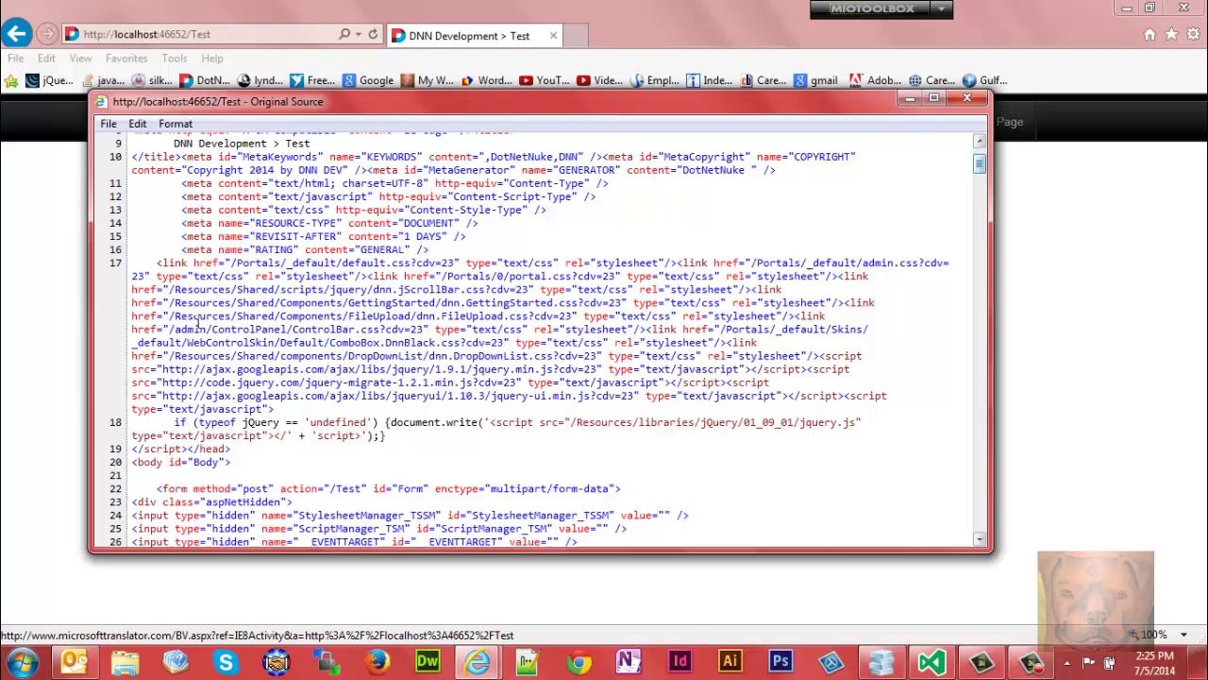
{"action": "left_click_drag", "start_coordinate": [176, 375], "coordinate": [282, 378]}
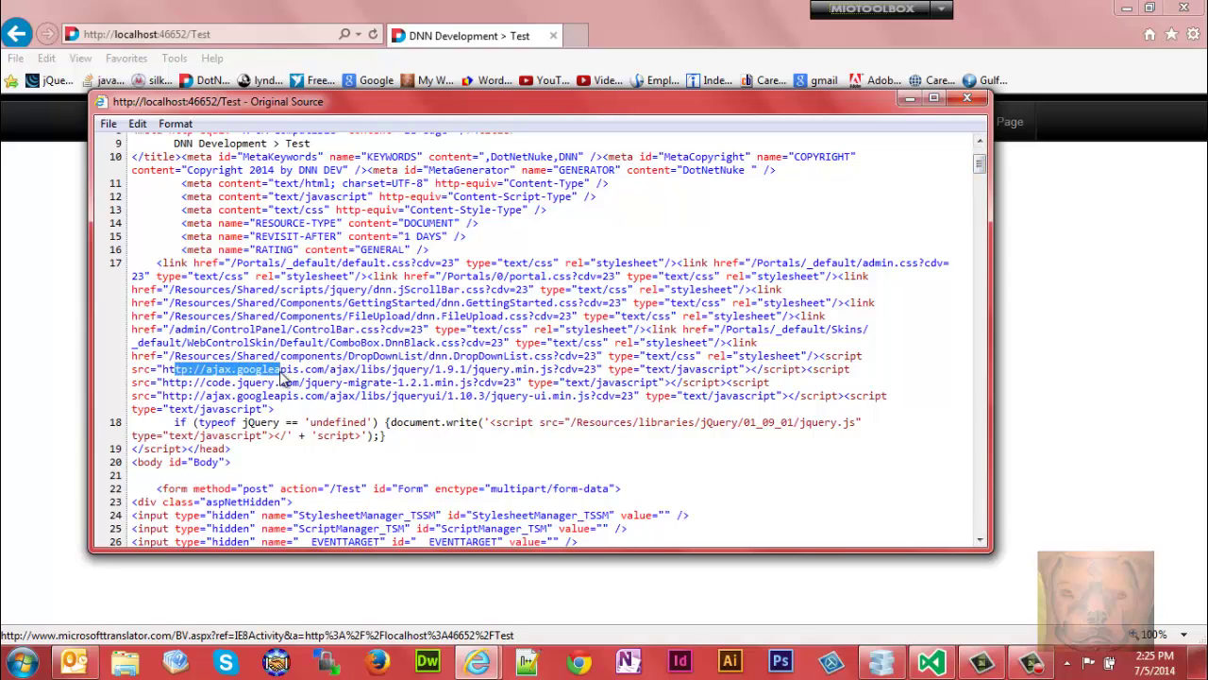
{"action": "left_click_drag", "start_coordinate": [198, 382], "coordinate": [277, 383]}
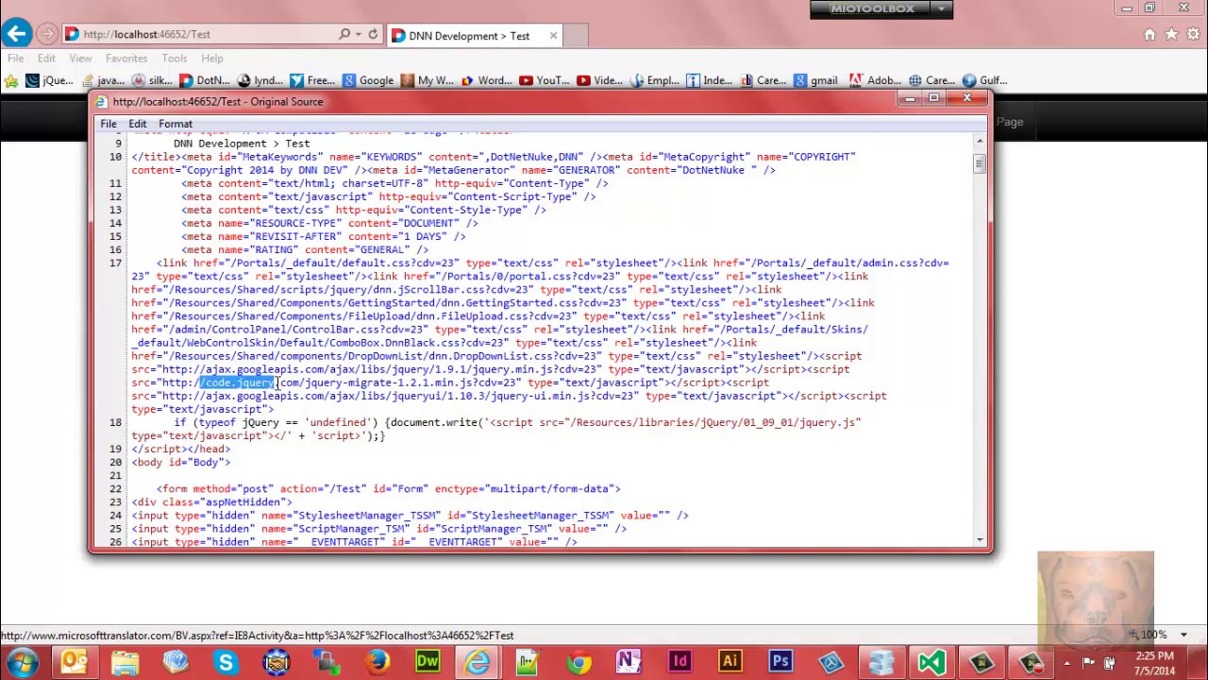
{"action": "left_click", "coordinate": [273, 383]}
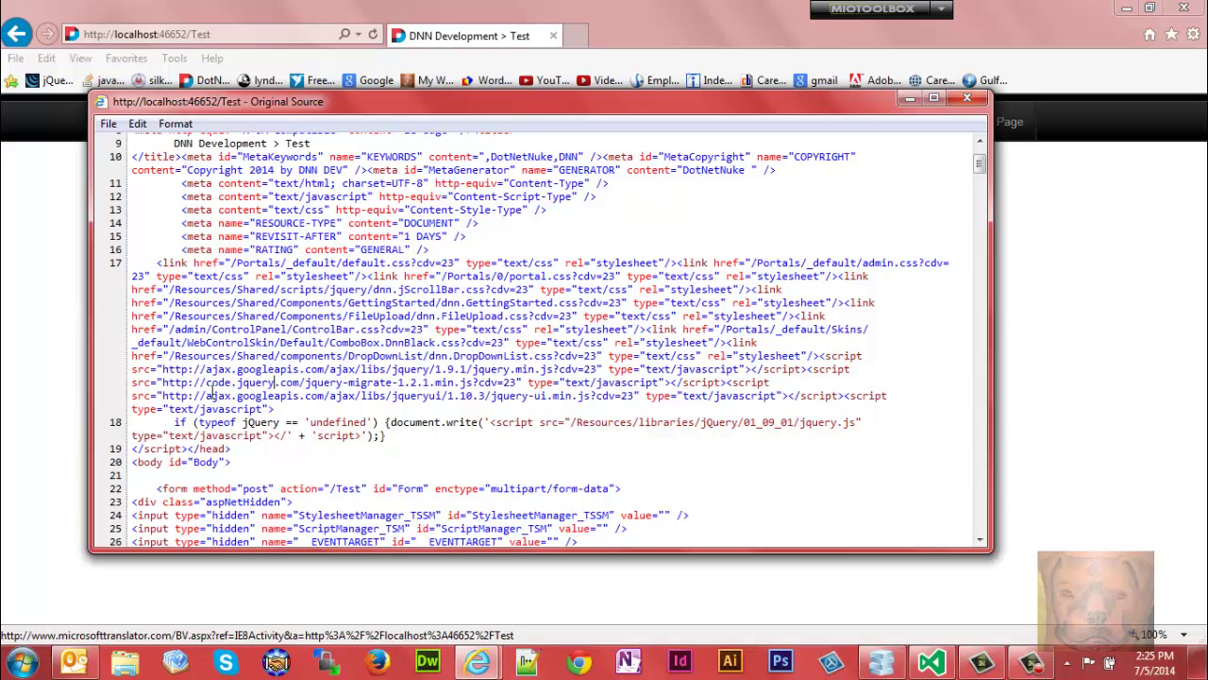
{"action": "left_click_drag", "start_coordinate": [207, 396], "coordinate": [302, 397]}
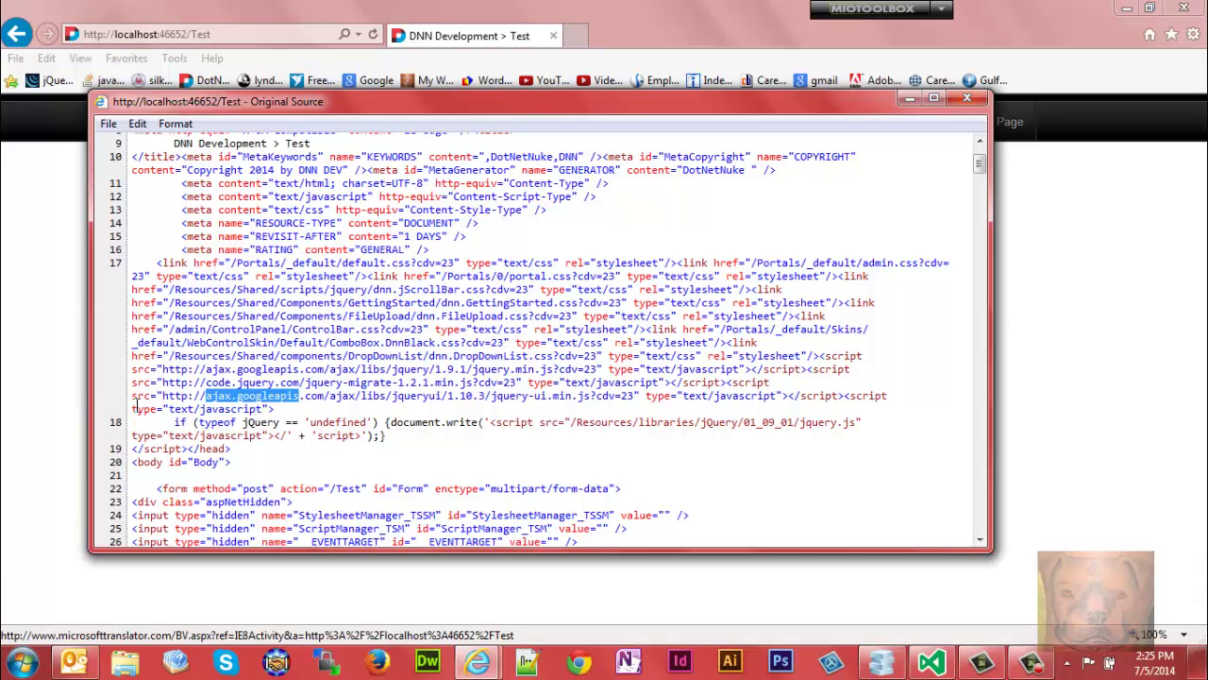
{"action": "left_click_drag", "start_coordinate": [132, 408], "coordinate": [186, 449]}
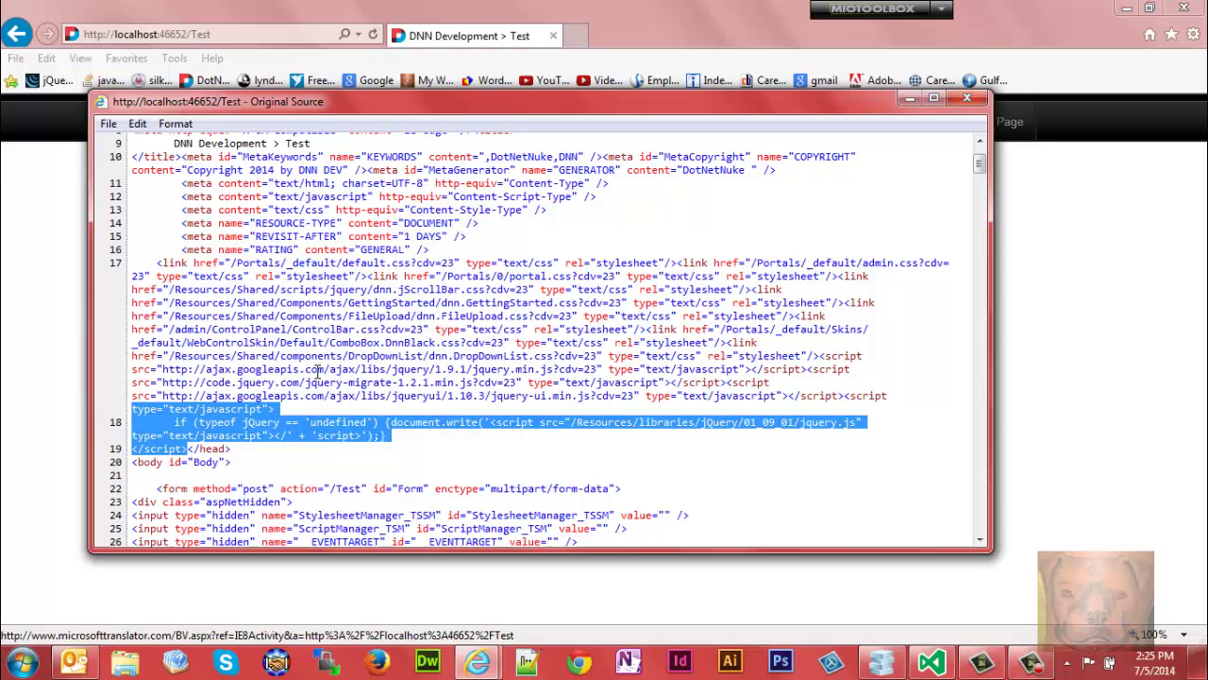
{"action": "left_click_drag", "start_coordinate": [385, 369], "coordinate": [512, 369]}
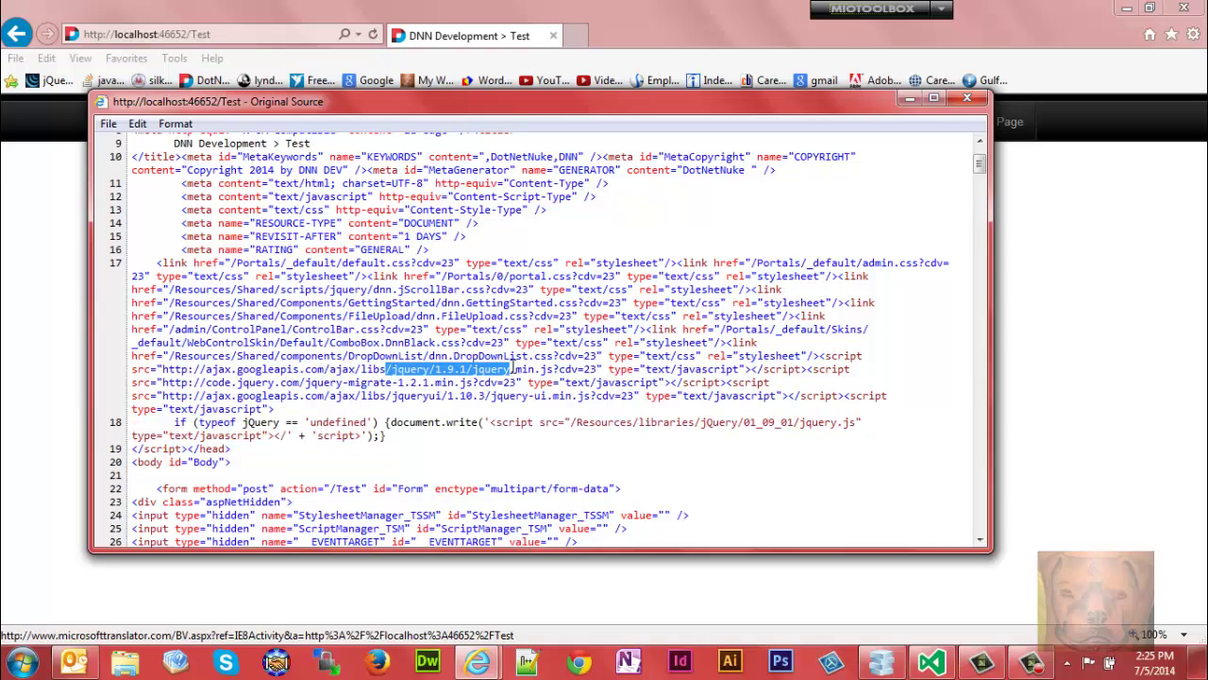
{"action": "left_click", "coordinate": [183, 424]}
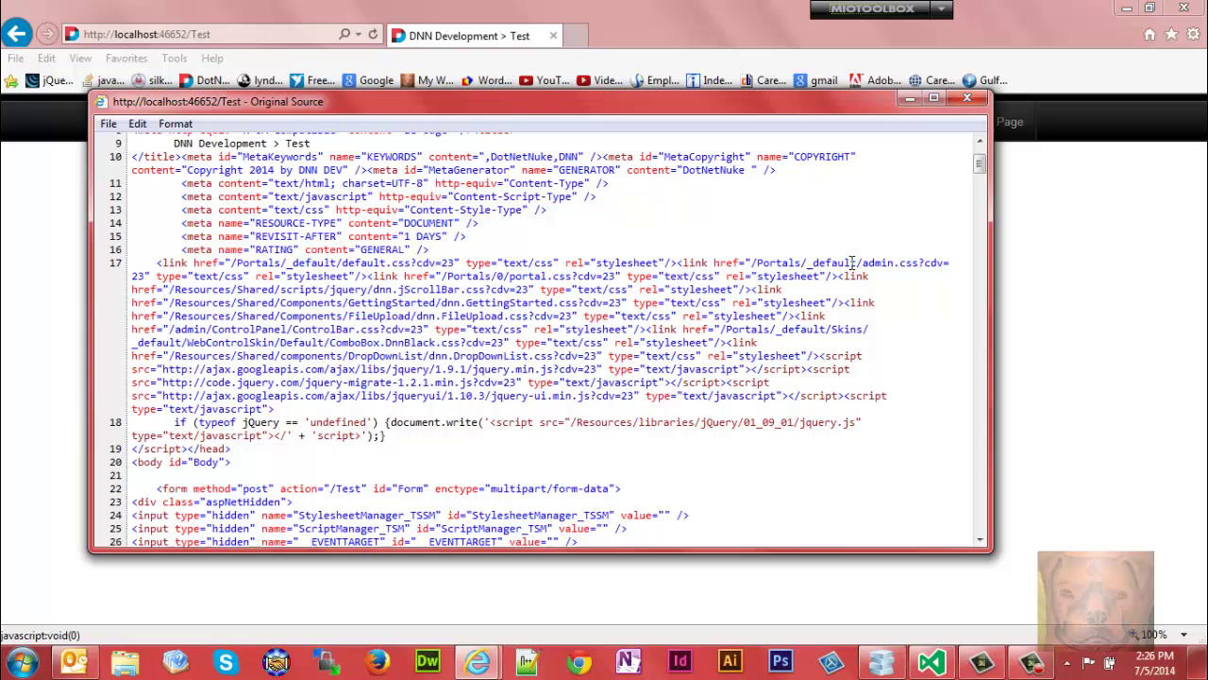
Close the source window and disconnect from the wireless network via the tray network flyout.
{"action": "left_click", "coordinate": [966, 99]}
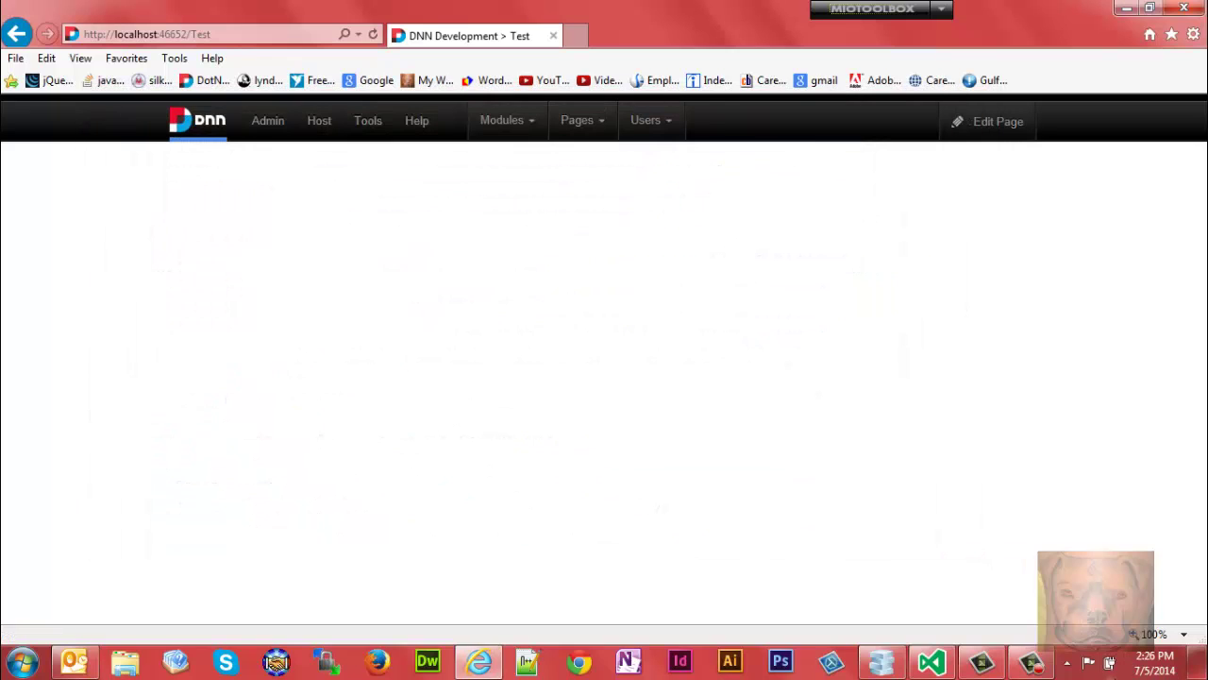
{"action": "left_click", "coordinate": [1067, 663]}
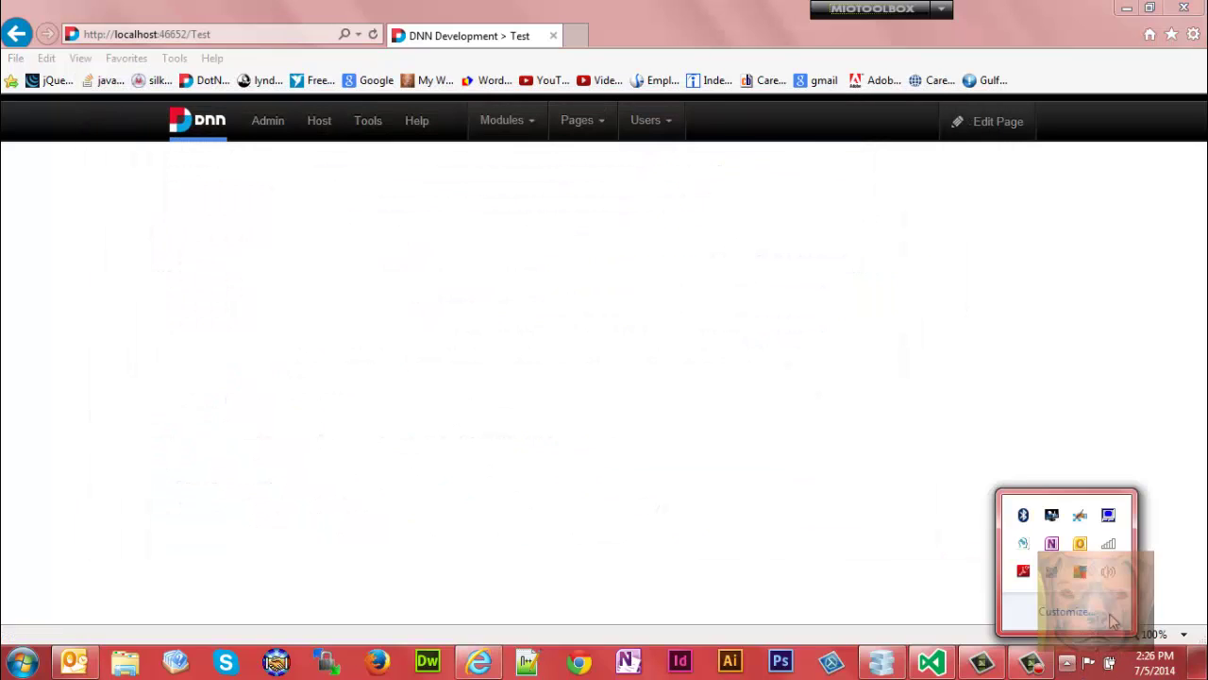
{"action": "left_click", "coordinate": [1108, 542]}
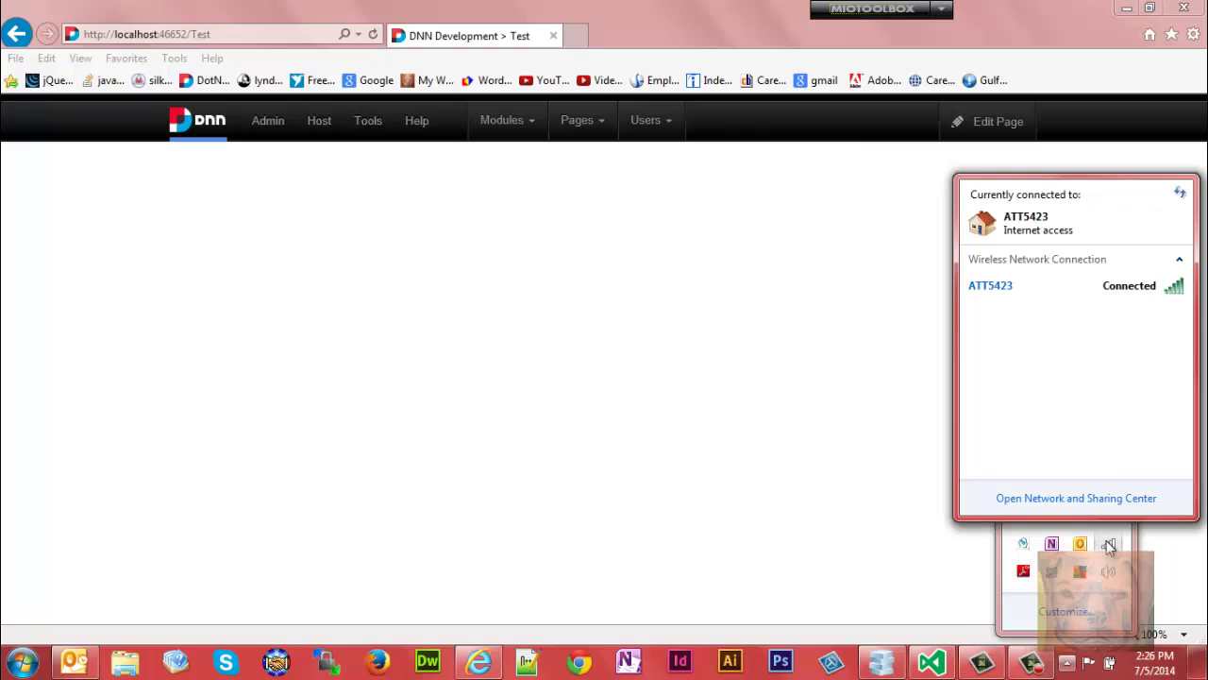
{"action": "left_click", "coordinate": [1141, 283]}
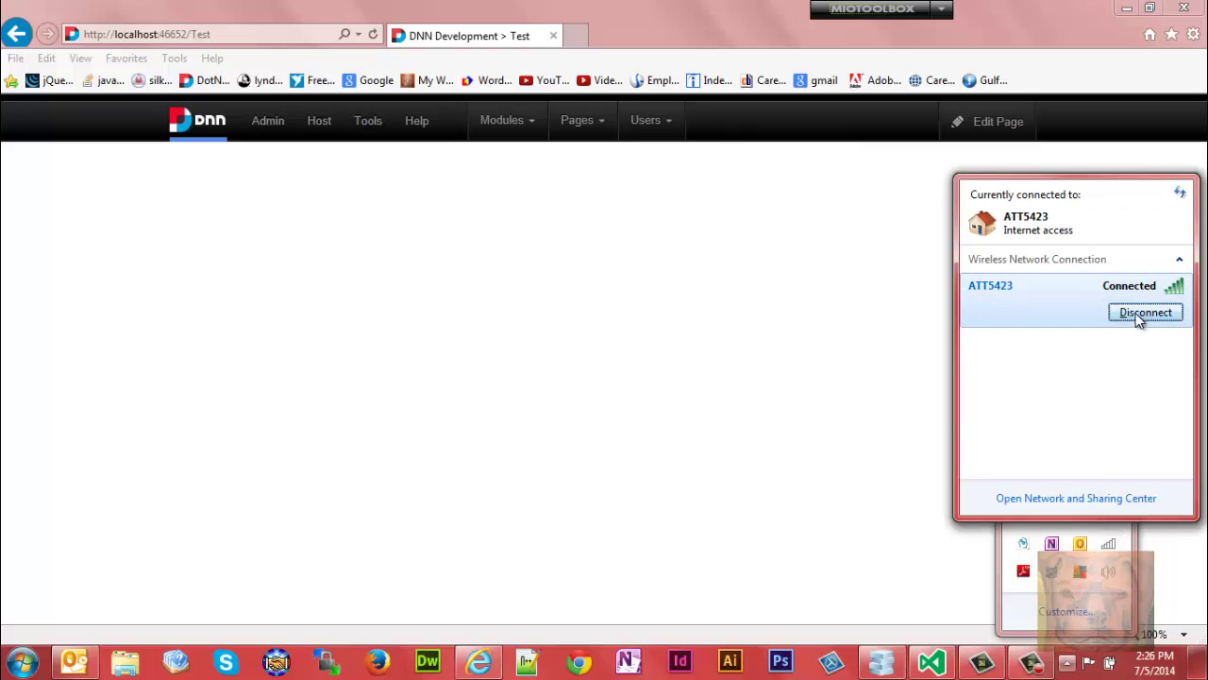
{"action": "left_click", "coordinate": [1141, 315]}
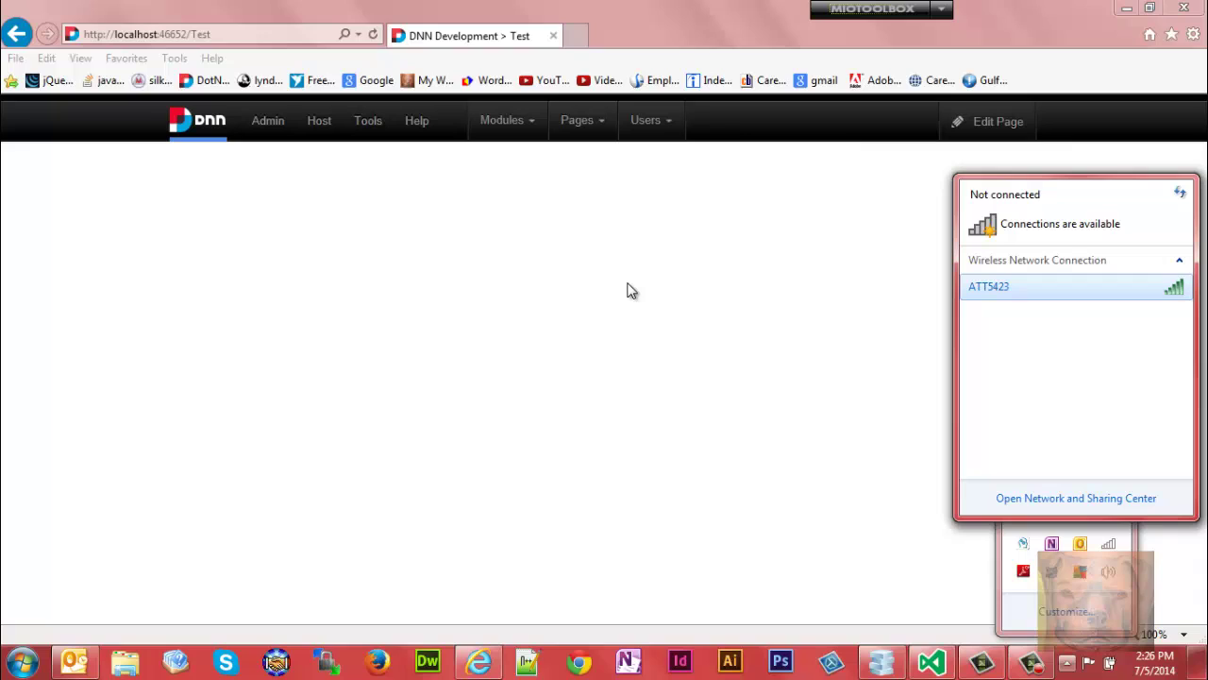
{"action": "left_click", "coordinate": [1075, 299]}
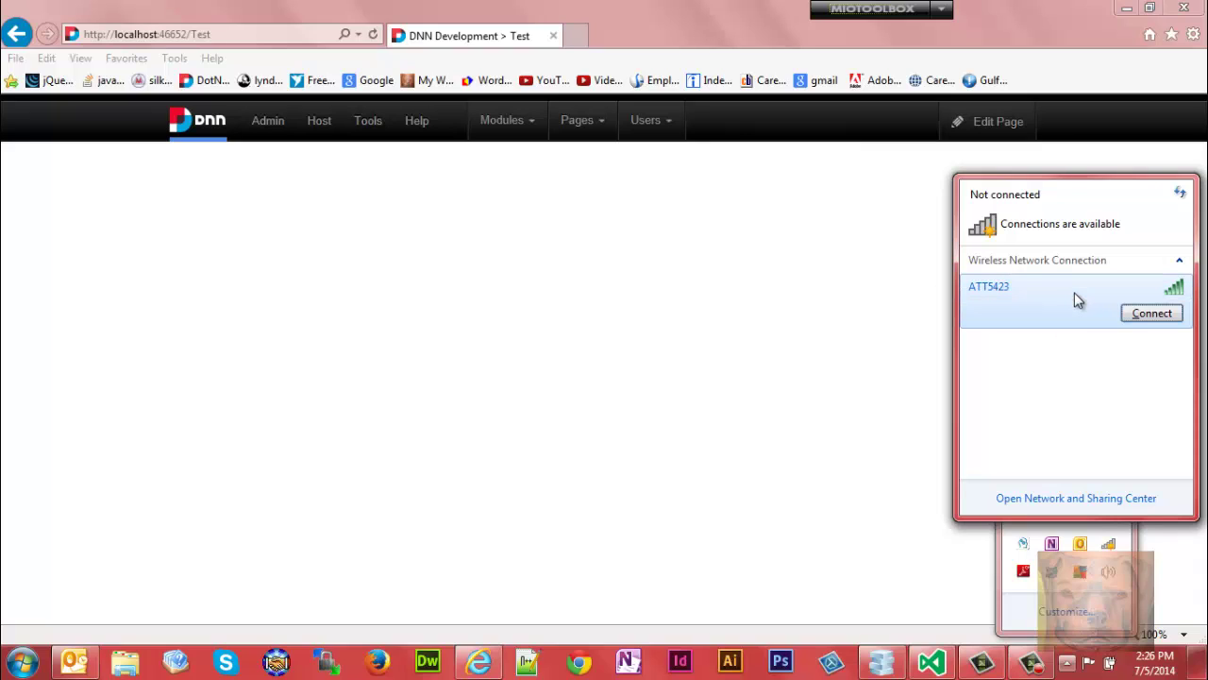
{"action": "left_click", "coordinate": [949, 296]}
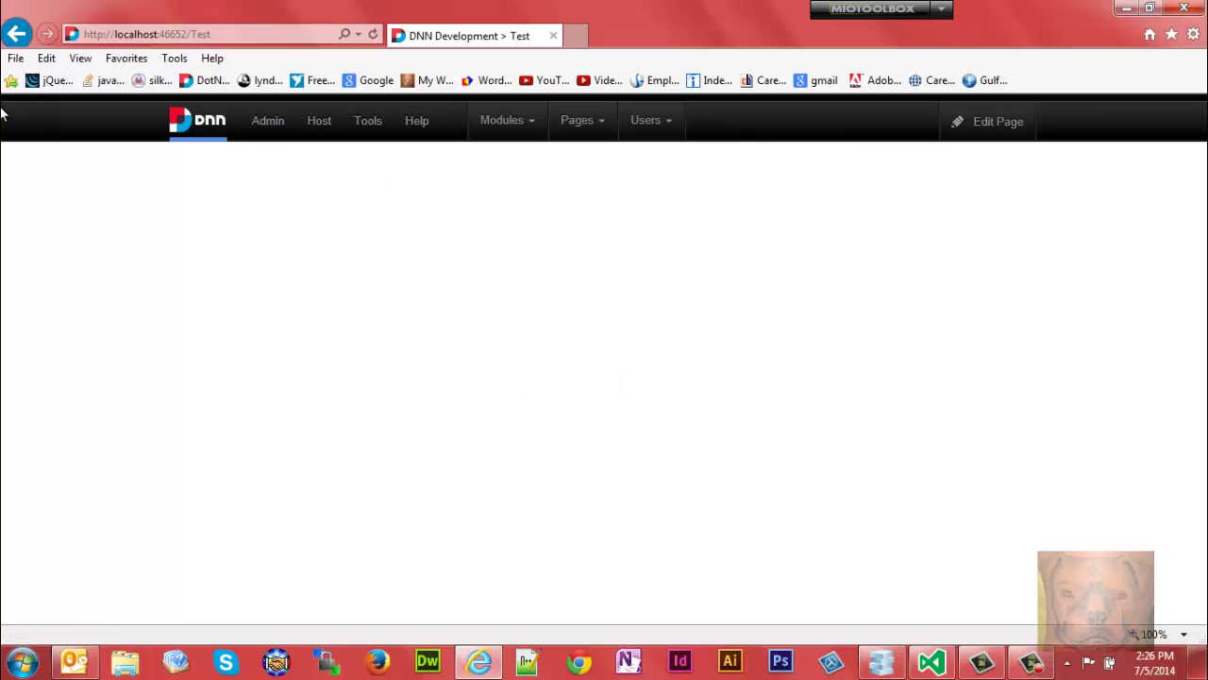
Go back, reload the Test page offline, and dismiss its 'jQuery is working' alert.
{"action": "left_click", "coordinate": [16, 33]}
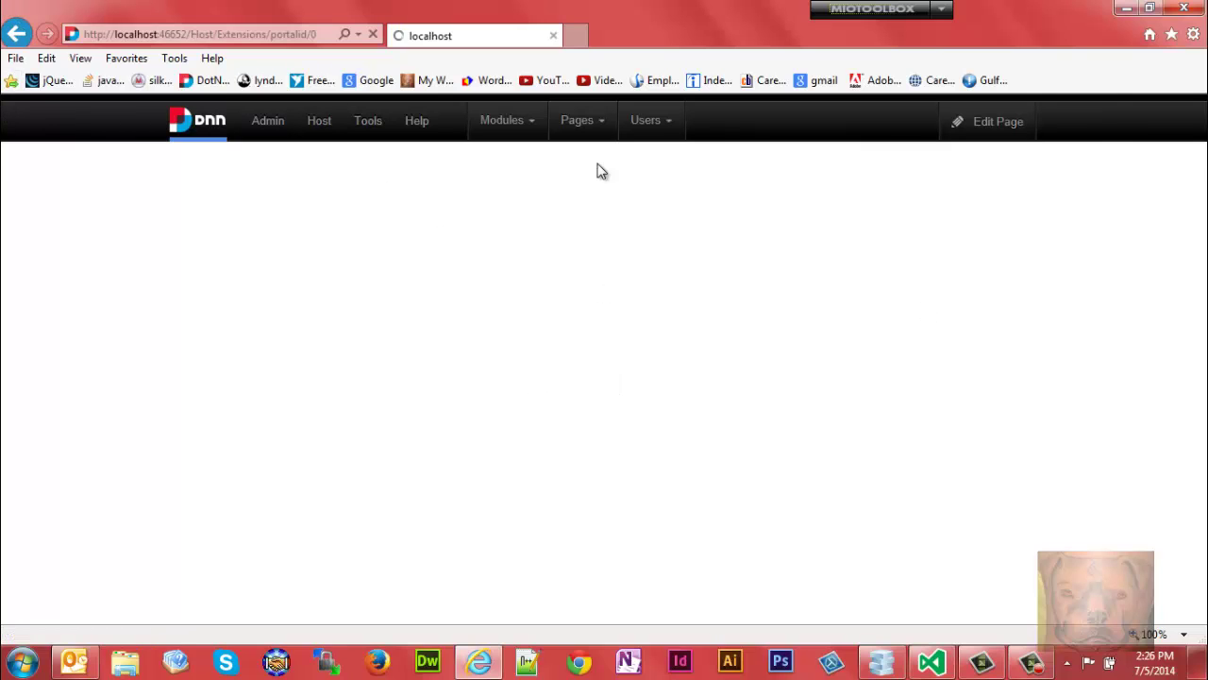
{"action": "left_click", "coordinate": [1086, 241]}
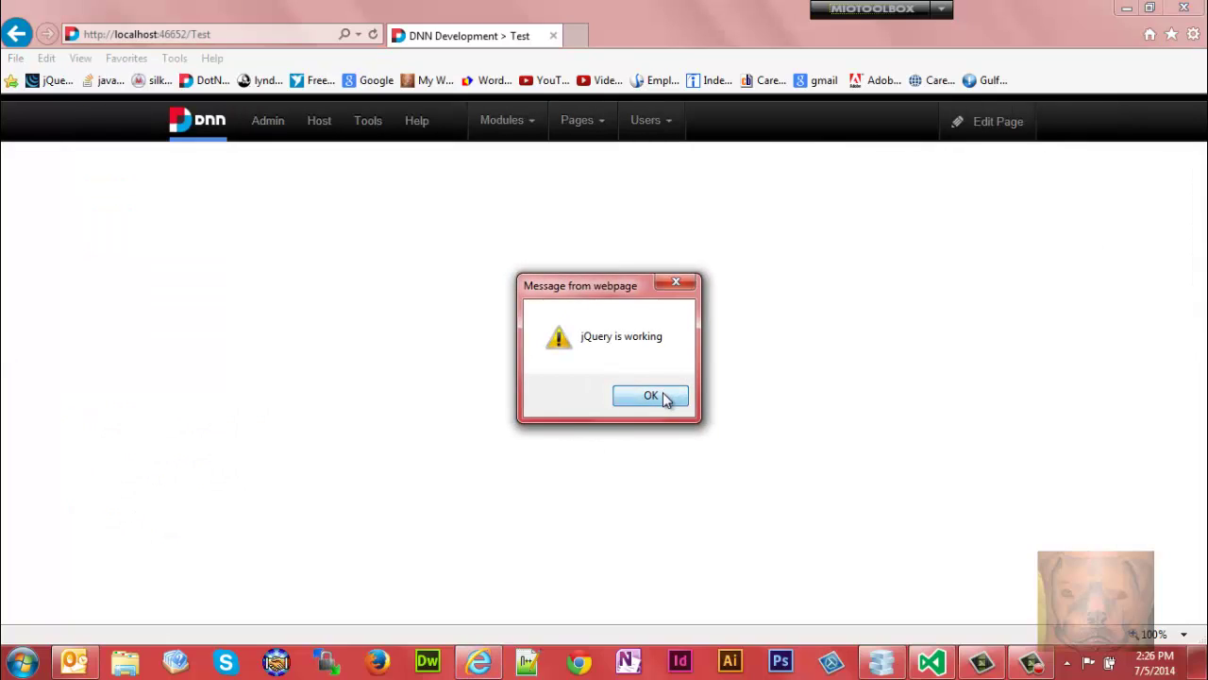
{"action": "left_click", "coordinate": [664, 398]}
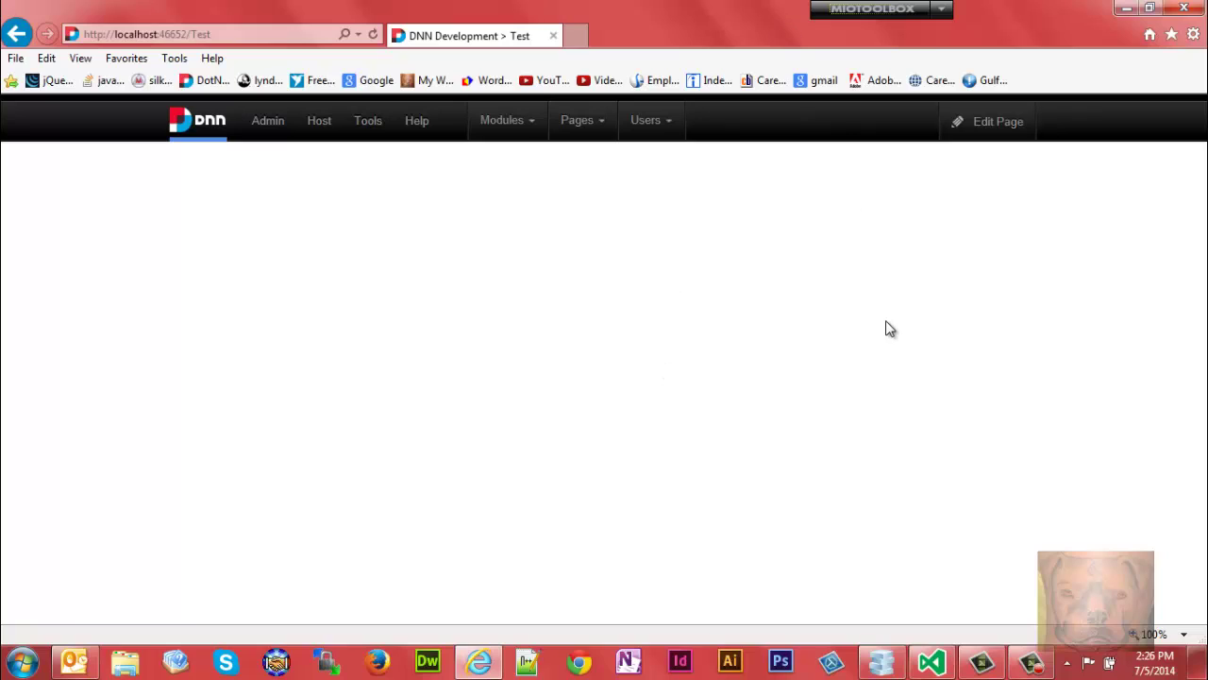